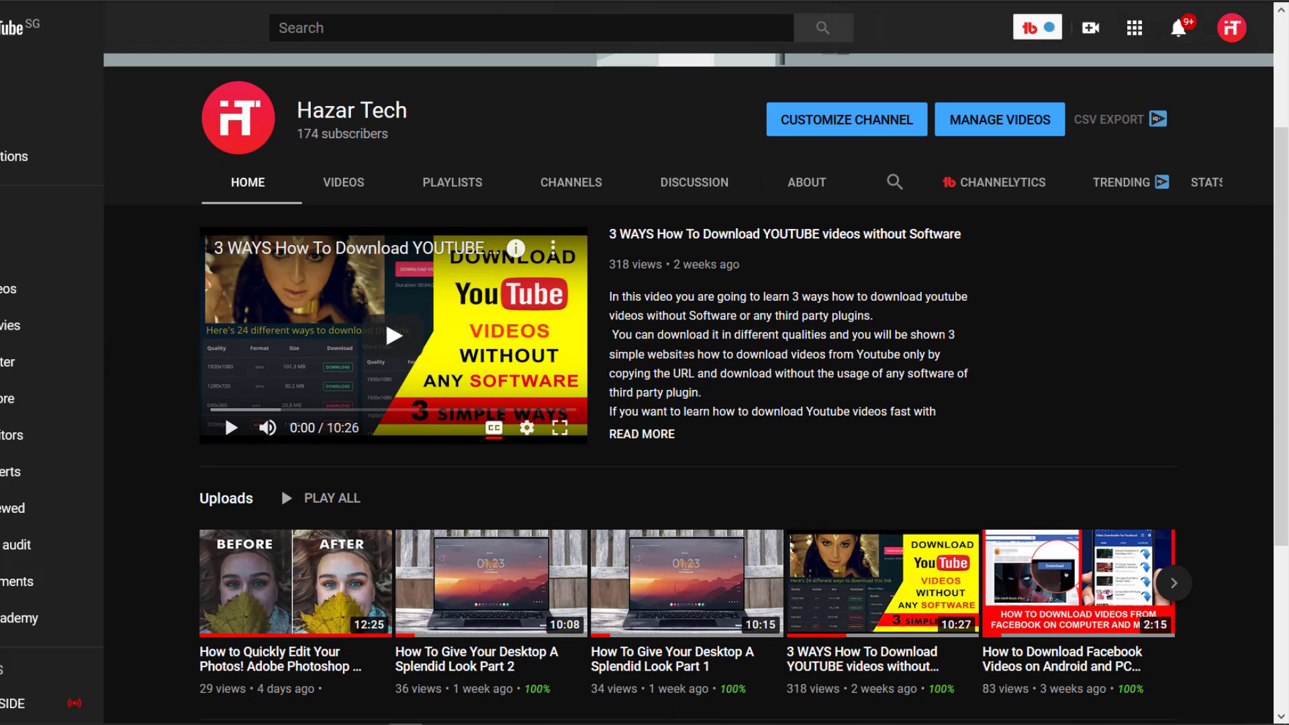
{"action": "scroll", "coordinate": [618, 366], "scroll_direction": "down", "scroll_amount": 3}
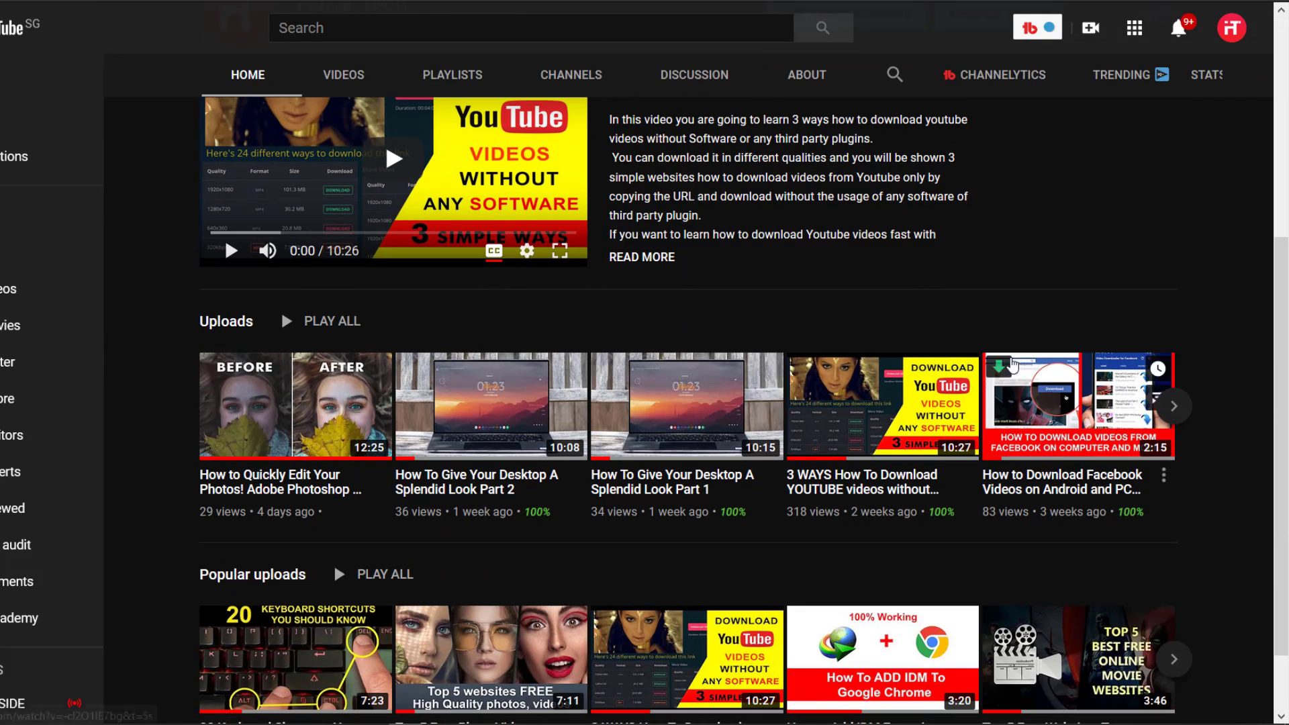
Scroll the YouTube channel page to Popular uploads and advance that row to more videos.
{"action": "left_click_drag", "start_coordinate": [1283, 305], "coordinate": [1284, 362]}
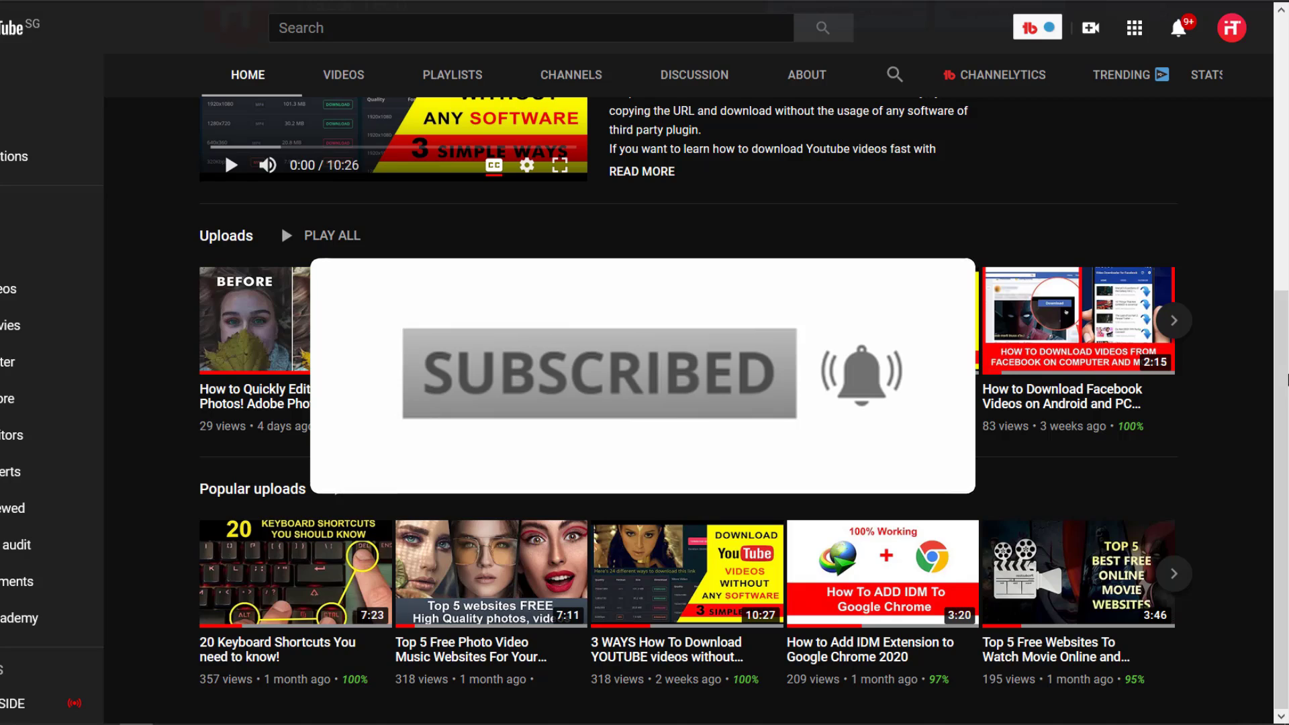
{"action": "left_click", "coordinate": [1182, 581]}
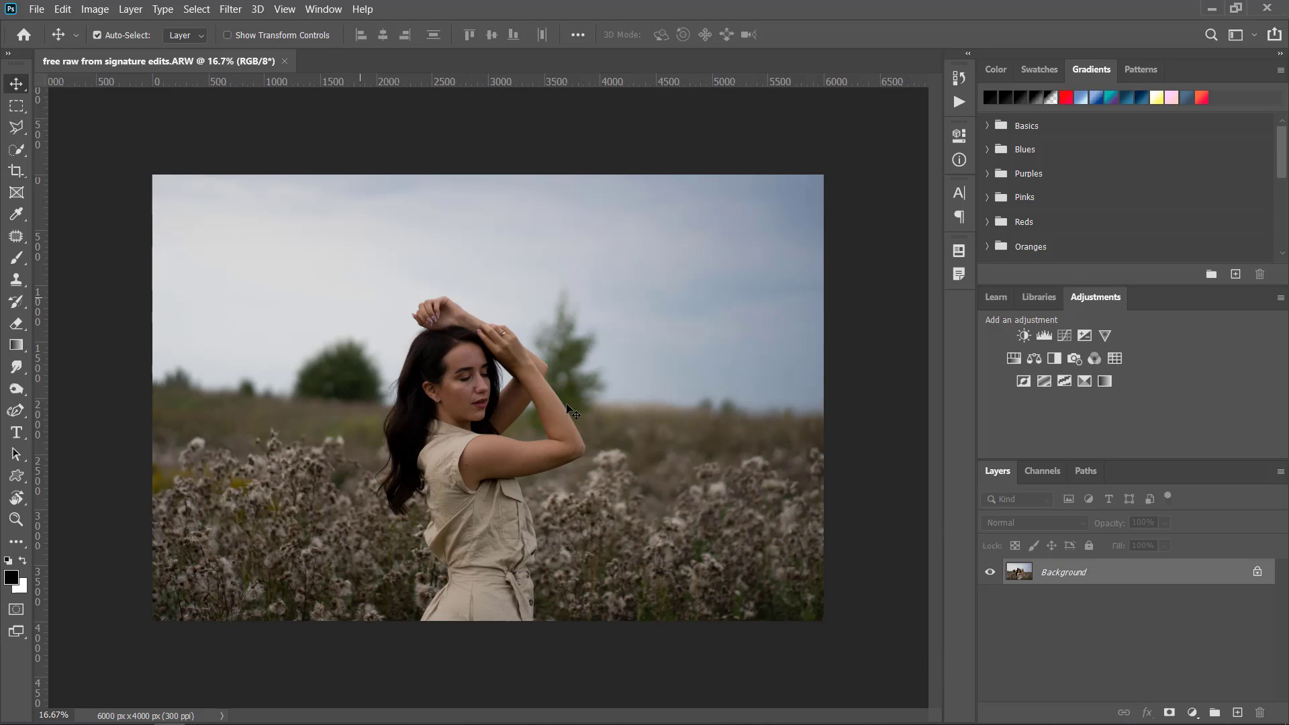
Convert the portrait's locked Background into an editable layer named Layer 0.
{"action": "left_click", "coordinate": [1153, 582]}
{"action": "double_click", "coordinate": [1154, 582]}
{"action": "left_click", "coordinate": [787, 211]}
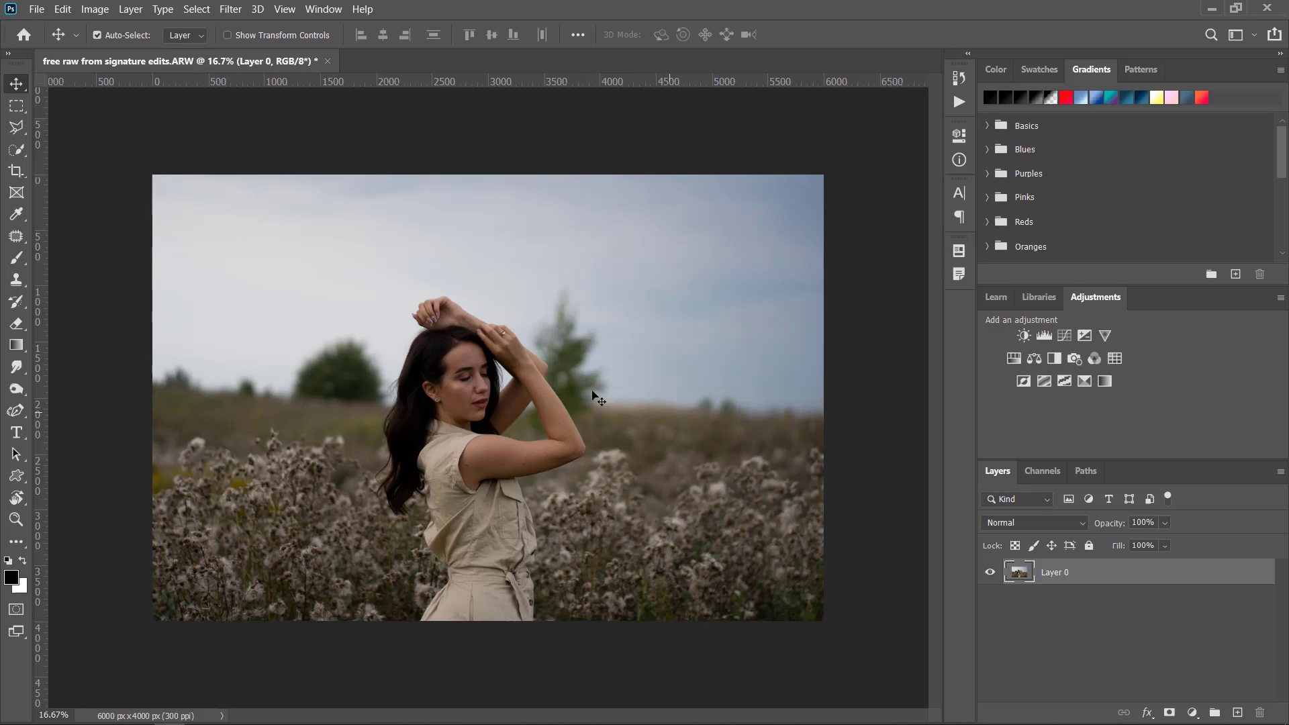
{"action": "left_click", "coordinate": [229, 9]}
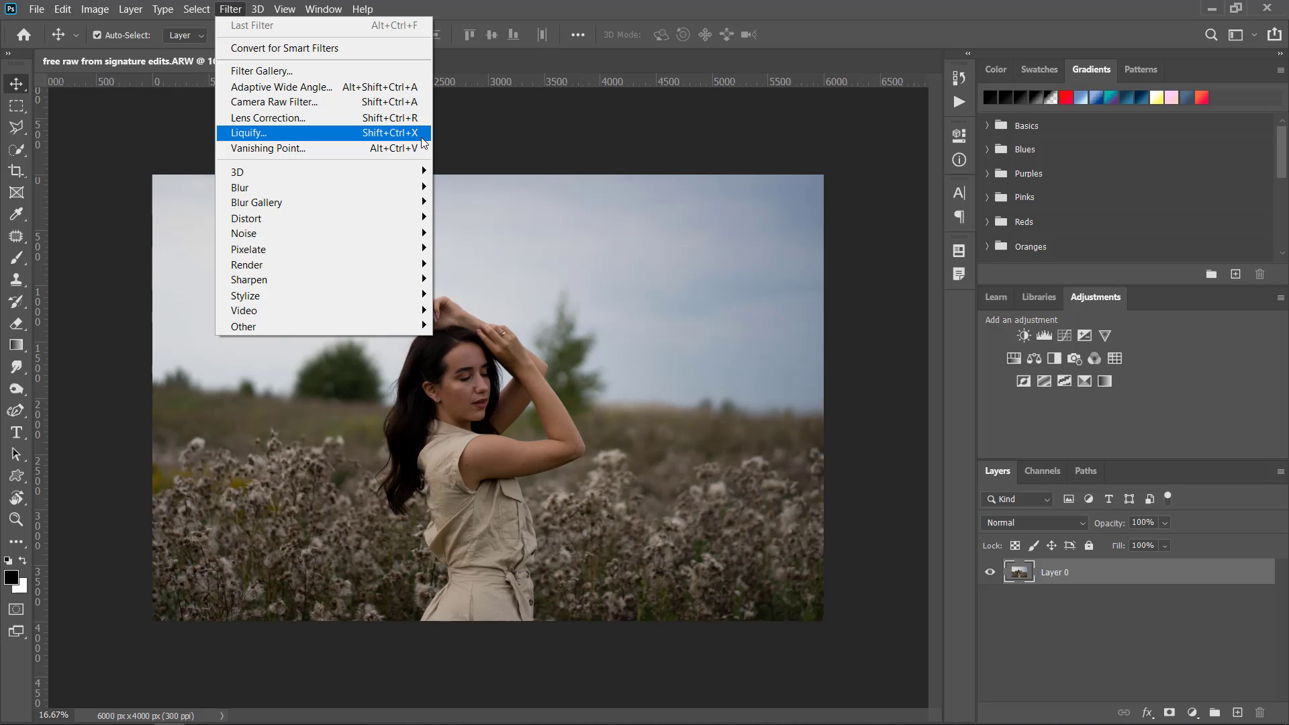
Apply Filter > Camera Raw Filter to the flower-field portrait.
{"action": "left_click", "coordinate": [225, 7]}
{"action": "left_click", "coordinate": [225, 8]}
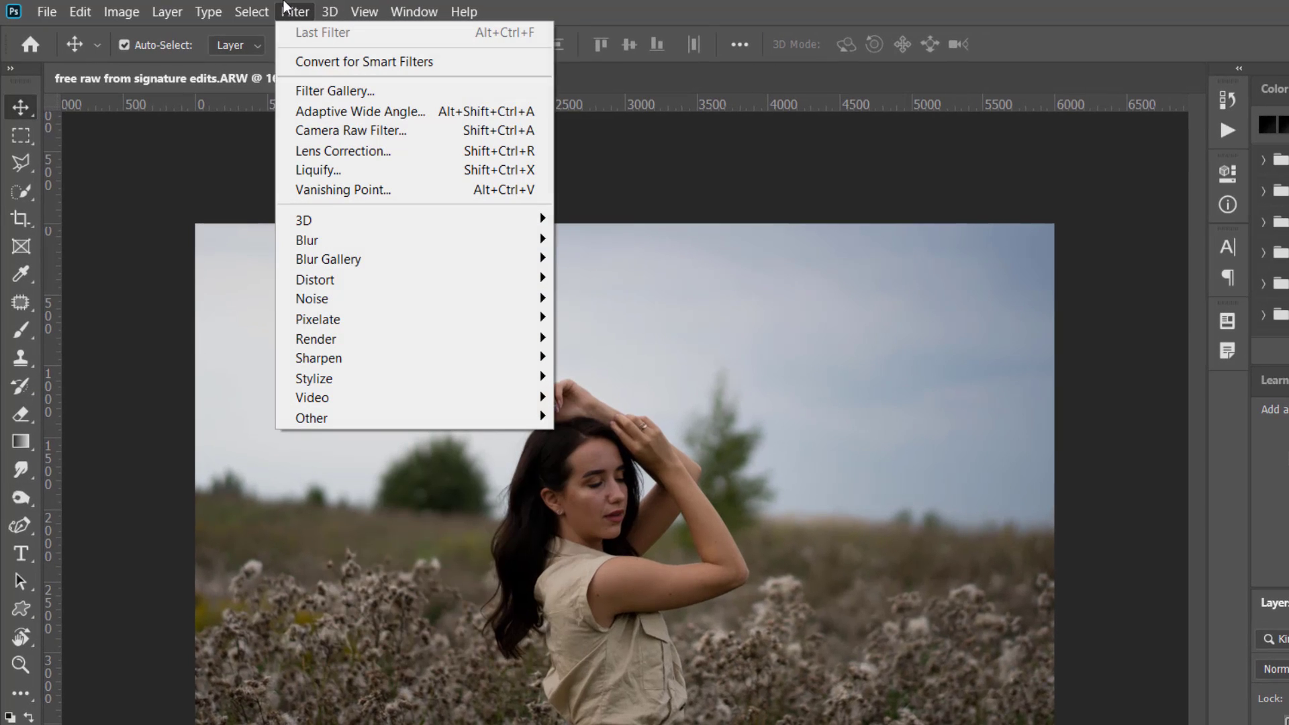
{"action": "left_click", "coordinate": [518, 131]}
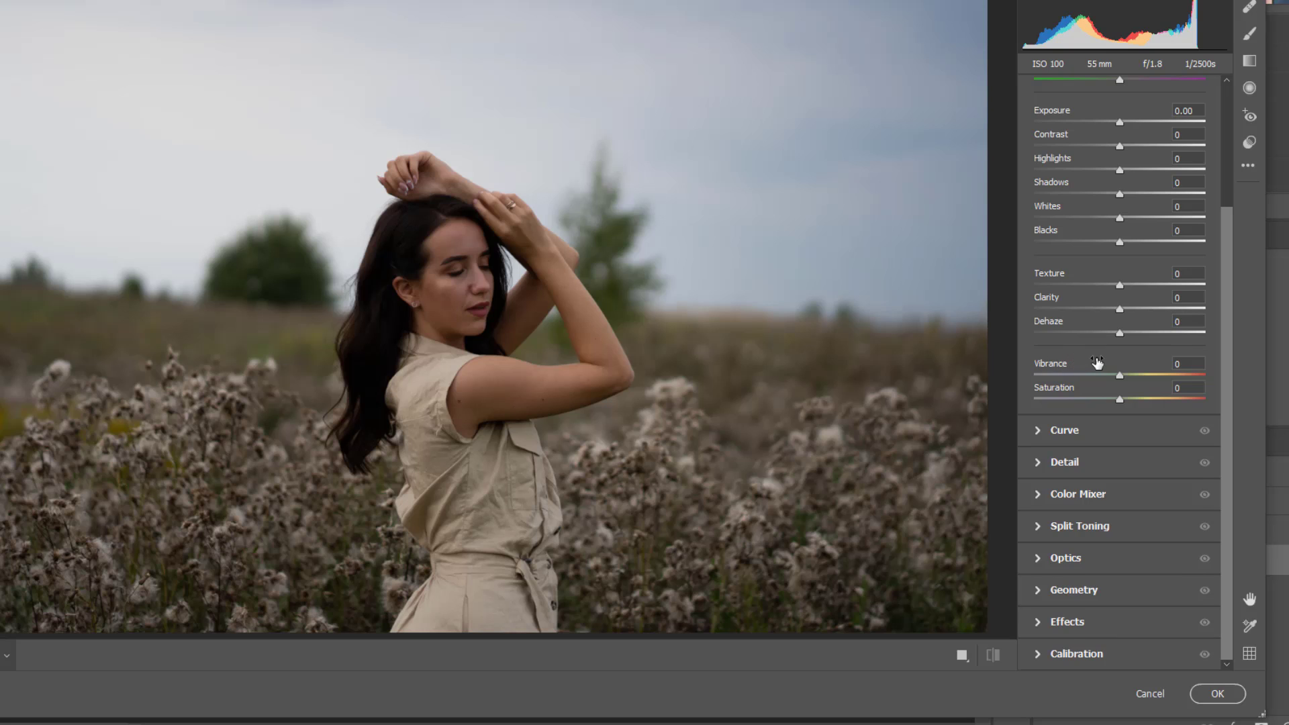
Raise Exposure to +0.90 and Contrast to +23 in the Basic panel.
{"action": "scroll", "coordinate": [1098, 363], "scroll_direction": "up", "scroll_amount": 3}
{"action": "scroll", "coordinate": [1097, 363], "scroll_direction": "up", "scroll_amount": 1}
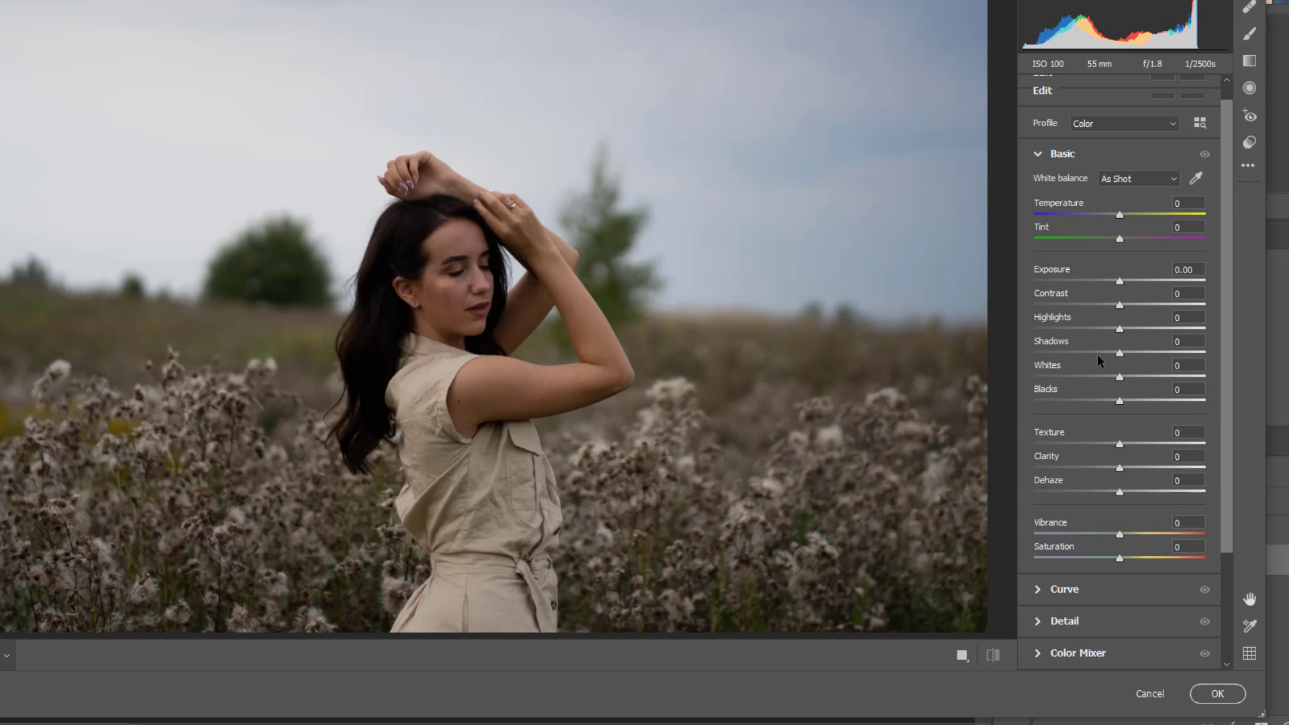
{"action": "left_click_drag", "start_coordinate": [1123, 290], "coordinate": [1135, 284]}
{"action": "left_click", "coordinate": [1118, 282]}
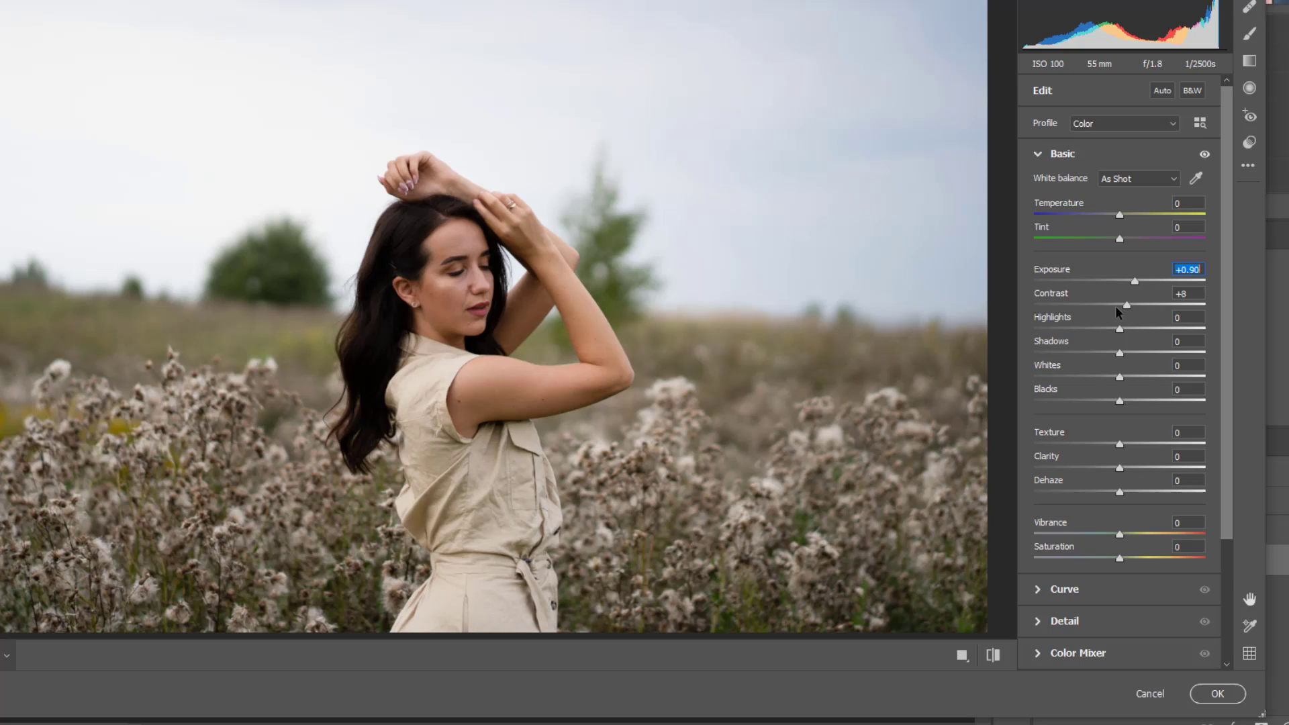
{"action": "left_click", "coordinate": [1126, 306]}
{"action": "mouse_move", "coordinate": [1126, 308]}
{"action": "left_mouse_down"}
{"action": "mouse_move", "coordinate": [1089, 306]}
{"action": "mouse_move", "coordinate": [1115, 306]}
{"action": "left_mouse_up"}
{"action": "left_click", "coordinate": [1139, 306]}
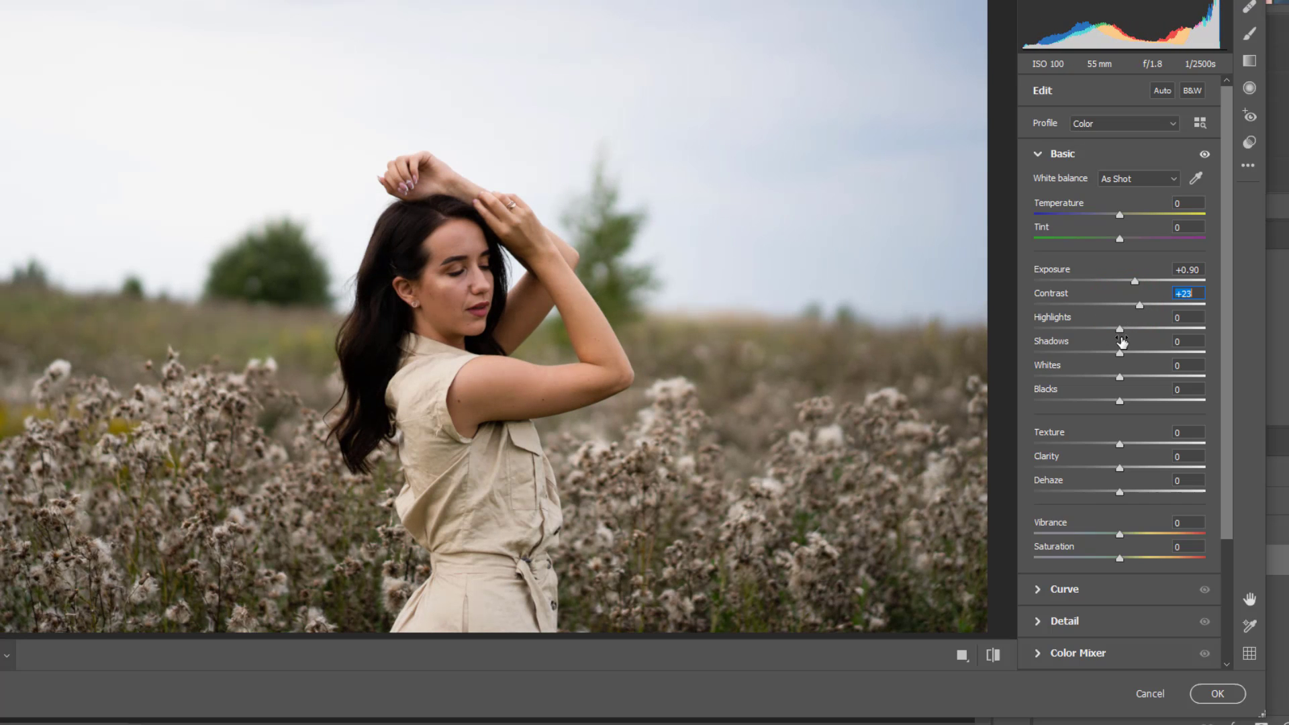
Pull Highlights down to -89, adjust Shadows, and lower Whites and Blacks.
{"action": "left_click_drag", "start_coordinate": [1120, 330], "coordinate": [1051, 312]}
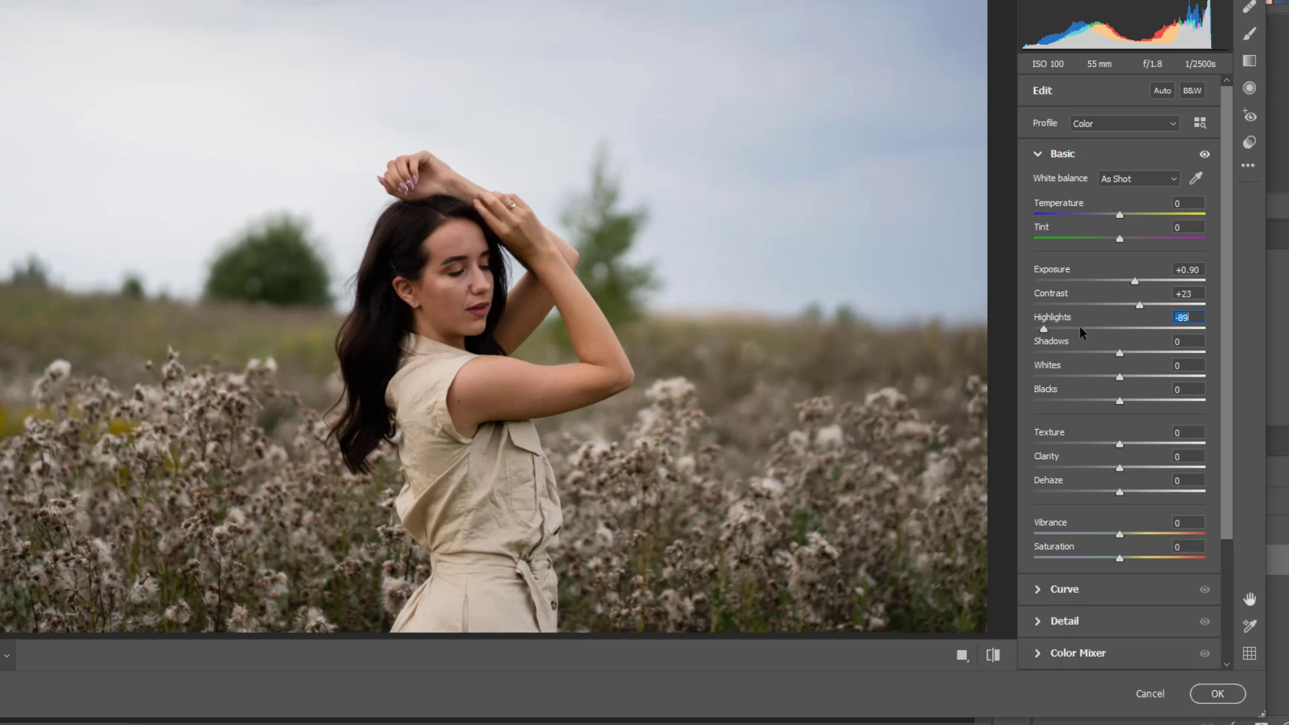
{"action": "left_click_drag", "start_coordinate": [1120, 359], "coordinate": [1052, 378]}
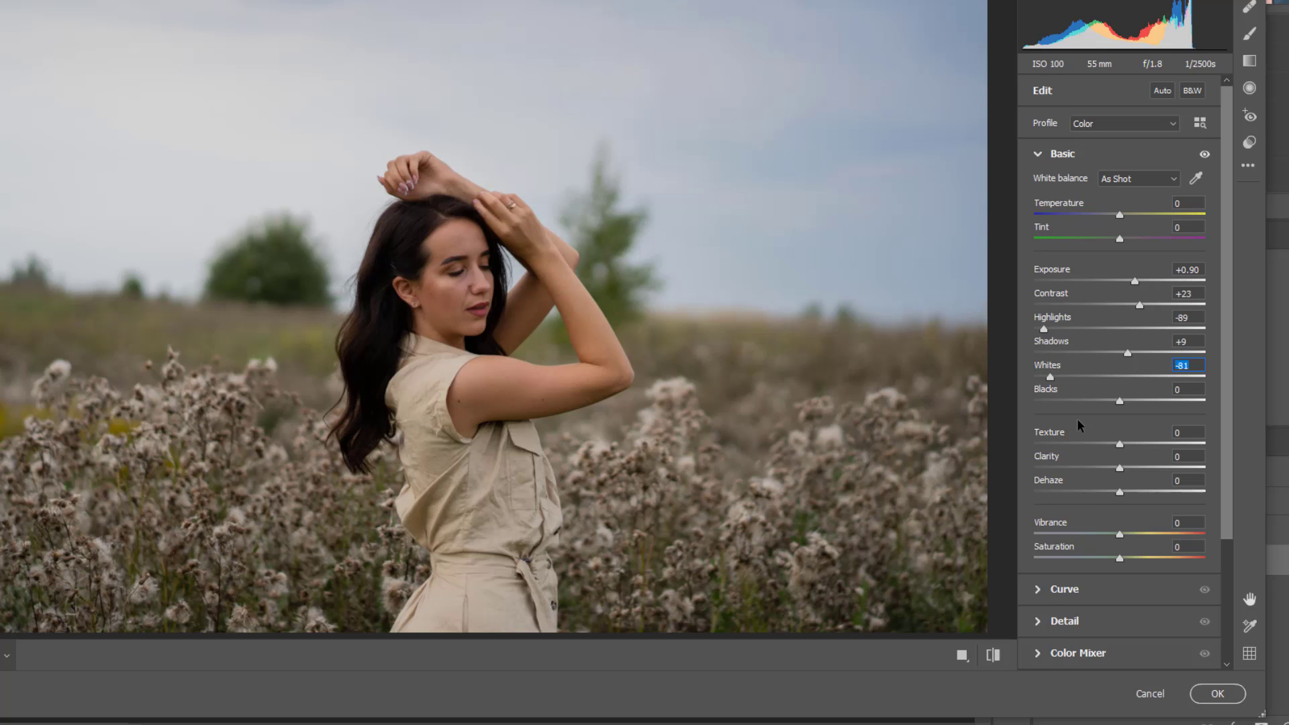
{"action": "left_click_drag", "start_coordinate": [1116, 400], "coordinate": [1112, 495]}
Set Vibrance to +17, raise Saturation, and cool Temperature to -24.
{"action": "left_click", "coordinate": [1135, 535]}
{"action": "left_click_drag", "start_coordinate": [1125, 564], "coordinate": [1130, 563]}
{"action": "scroll", "coordinate": [1128, 566], "scroll_direction": "down", "scroll_amount": 3}
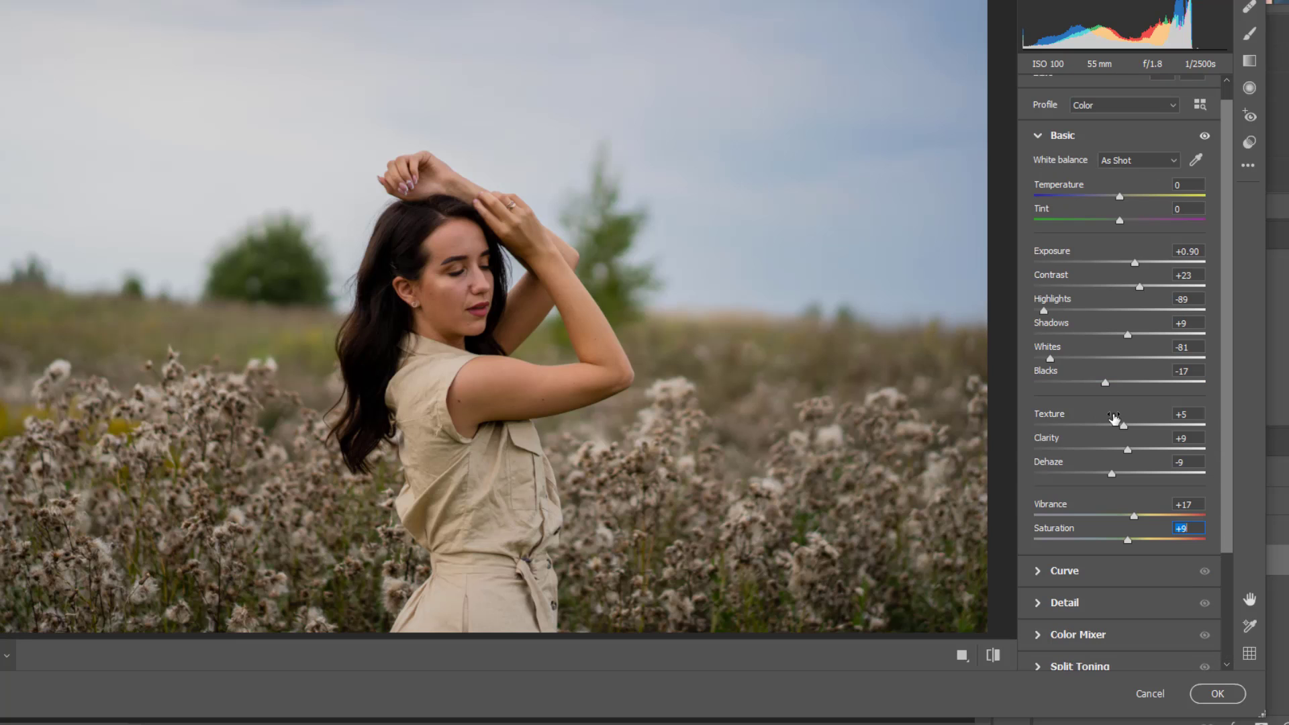
{"action": "left_click", "coordinate": [1126, 195]}
{"action": "mouse_move", "coordinate": [1128, 196]}
{"action": "left_mouse_down"}
{"action": "mouse_move", "coordinate": [1145, 197]}
{"action": "mouse_move", "coordinate": [1098, 197]}
{"action": "mouse_move", "coordinate": [1115, 196]}
{"action": "left_mouse_up"}
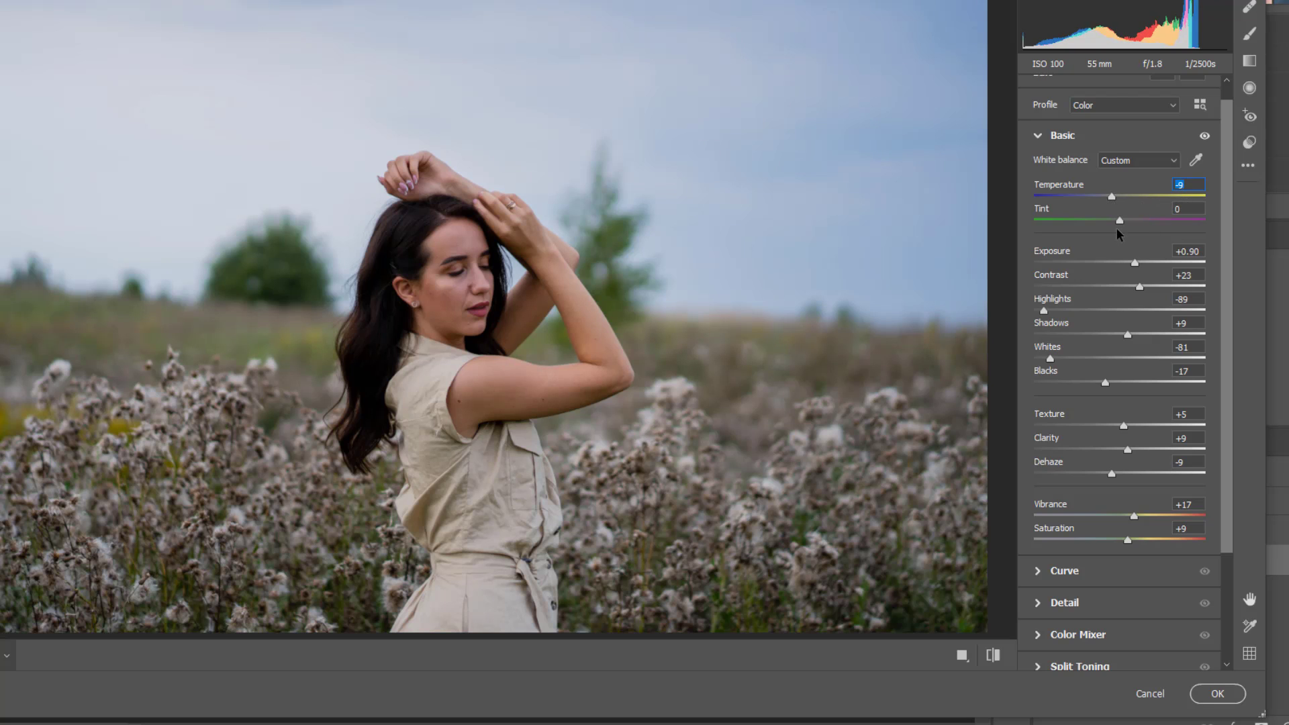
Give the portrait a +6 magenta Tint.
{"action": "mouse_move", "coordinate": [1119, 224]}
{"action": "left_mouse_down"}
{"action": "mouse_move", "coordinate": [1132, 224]}
{"action": "mouse_move", "coordinate": [1094, 222]}
{"action": "mouse_move", "coordinate": [1124, 222]}
{"action": "left_mouse_up"}
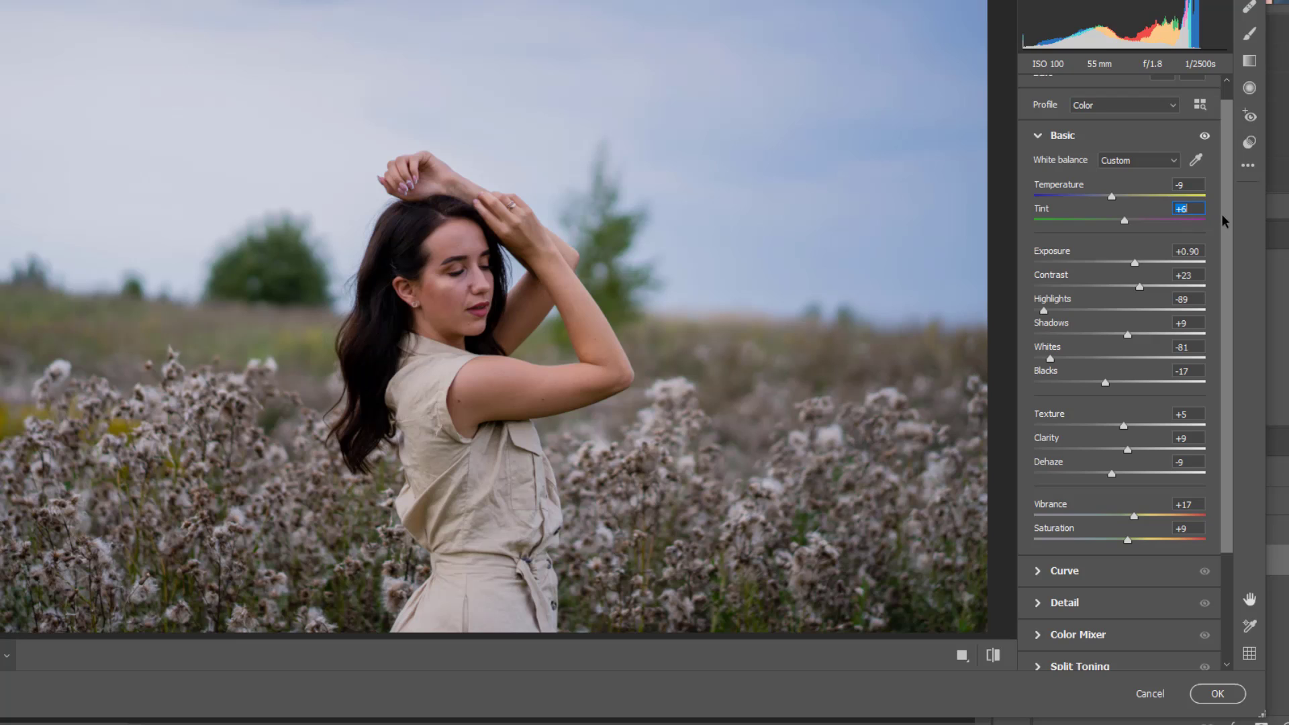
{"action": "scroll", "coordinate": [1128, 504], "scroll_direction": "down", "scroll_amount": 3}
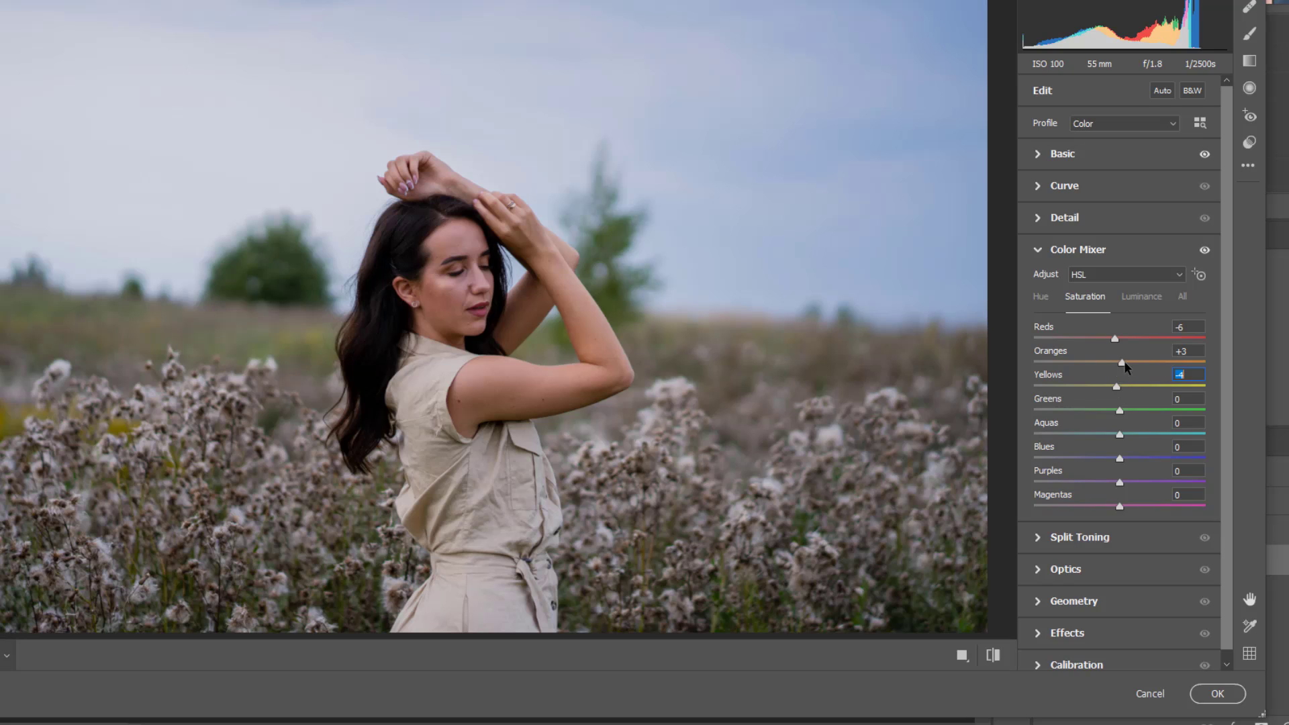
Set HSL Saturation to Oranges +6, Greens +5, Aquas +15 and Blues +36.
{"action": "mouse_move", "coordinate": [1123, 362]}
{"action": "left_mouse_down"}
{"action": "mouse_move", "coordinate": [1143, 366]}
{"action": "mouse_move", "coordinate": [1059, 363]}
{"action": "mouse_move", "coordinate": [1141, 364]}
{"action": "mouse_move", "coordinate": [1127, 366]}
{"action": "left_mouse_up"}
{"action": "left_click_drag", "start_coordinate": [1119, 411], "coordinate": [1064, 410]}
{"action": "left_click_drag", "start_coordinate": [1147, 412], "coordinate": [1136, 413]}
{"action": "left_click_drag", "start_coordinate": [1166, 405], "coordinate": [1118, 407]}
{"action": "mouse_move", "coordinate": [1120, 437]}
{"action": "left_mouse_down"}
{"action": "mouse_move", "coordinate": [1093, 437]}
{"action": "mouse_move", "coordinate": [1139, 444]}
{"action": "mouse_move", "coordinate": [1061, 443]}
{"action": "mouse_move", "coordinate": [1088, 442]}
{"action": "left_mouse_up"}
{"action": "left_click_drag", "start_coordinate": [1162, 446], "coordinate": [1197, 438]}
{"action": "key", "text": "Tab"}
{"action": "left_click_drag", "start_coordinate": [1196, 438], "coordinate": [1150, 460]}
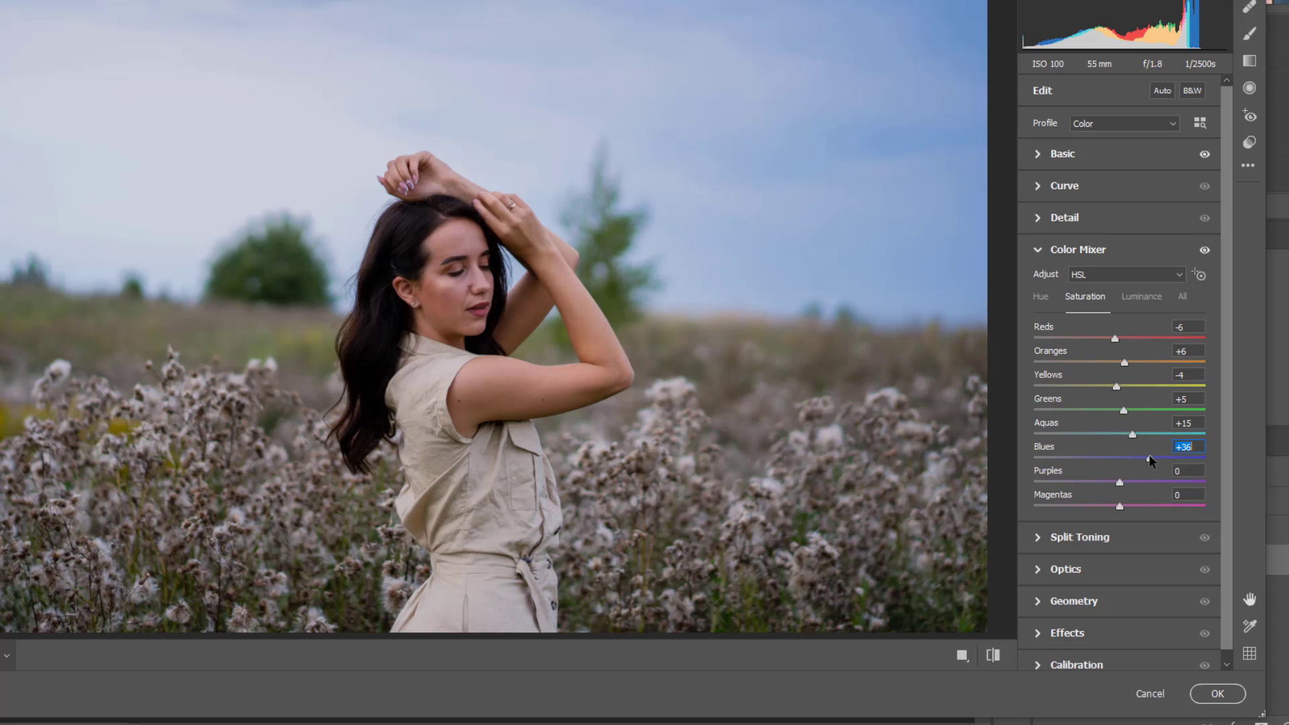
Set HSL Luminance: Reds +11, Oranges +40, Yellows +44, Greens -32, Aquas -65, Magentas +10.
{"action": "left_click", "coordinate": [1139, 300]}
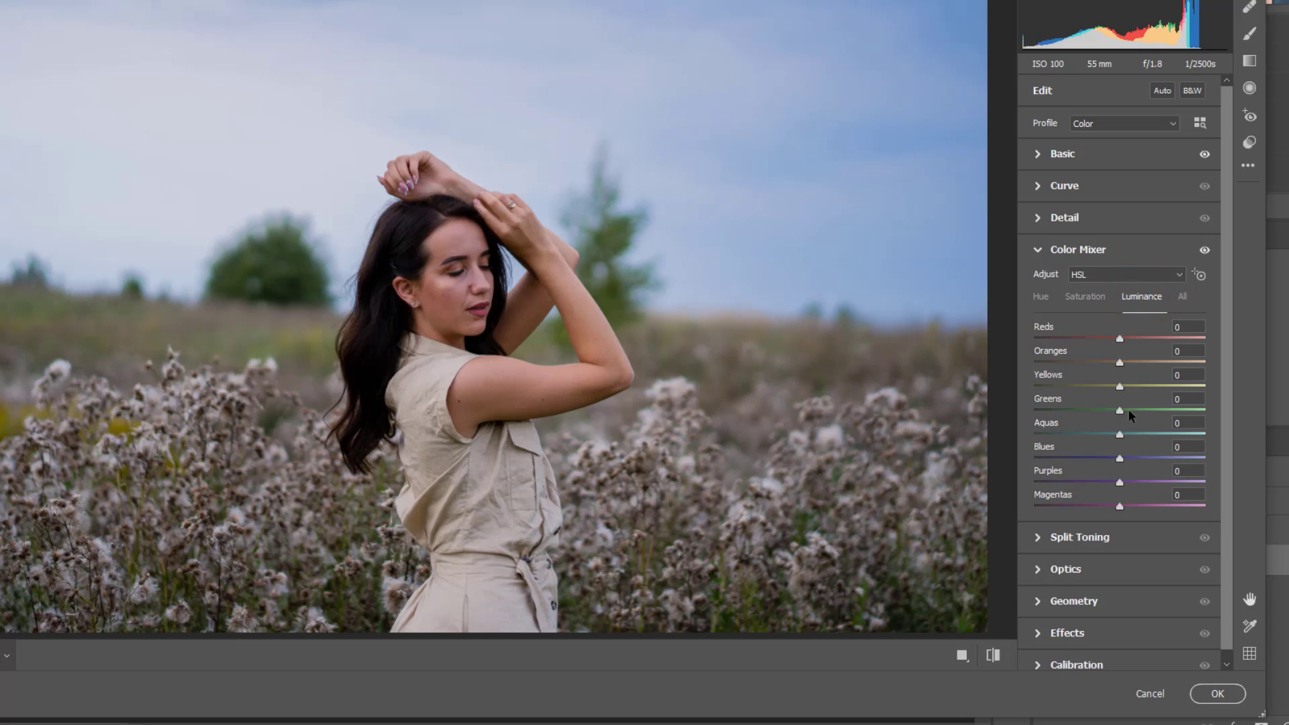
{"action": "left_click_drag", "start_coordinate": [1120, 435], "coordinate": [1057, 437]}
{"action": "left_click_drag", "start_coordinate": [1120, 410], "coordinate": [1089, 424]}
{"action": "left_click_drag", "start_coordinate": [1119, 386], "coordinate": [1168, 394]}
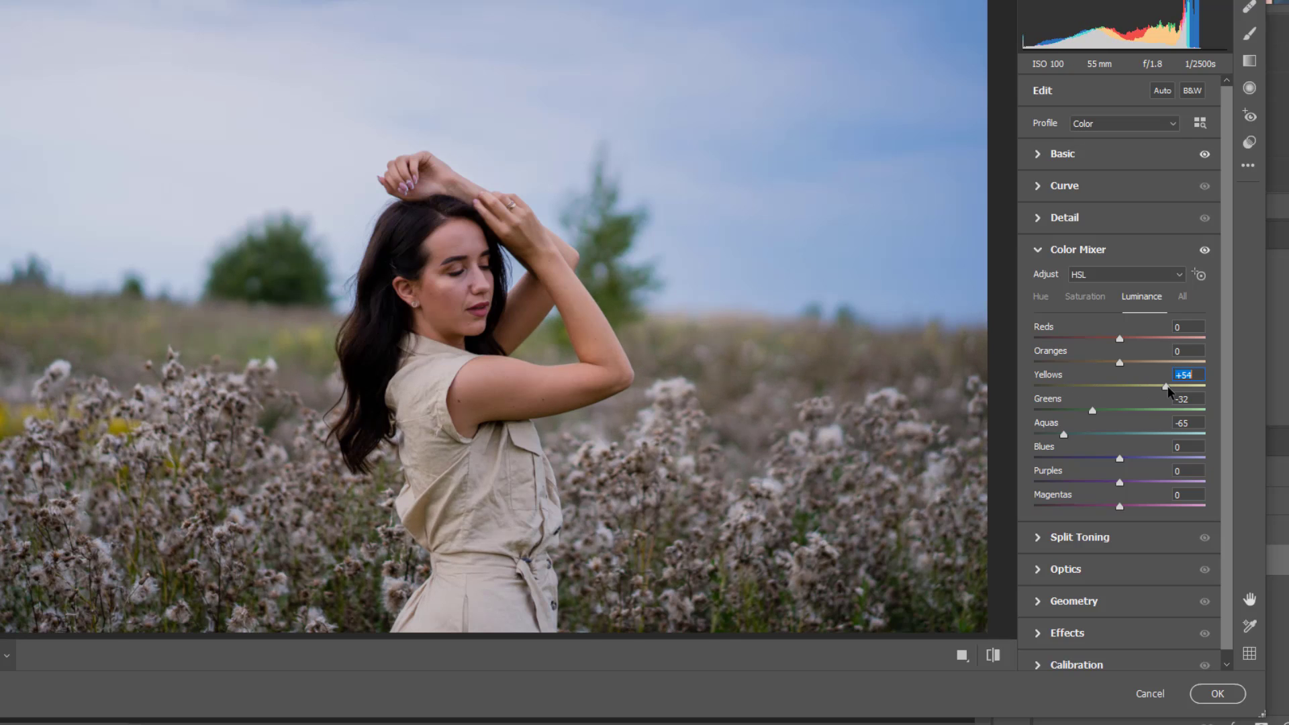
{"action": "mouse_move", "coordinate": [1169, 387]}
{"action": "left_mouse_down"}
{"action": "mouse_move", "coordinate": [1122, 365]}
{"action": "mouse_move", "coordinate": [1163, 367]}
{"action": "mouse_move", "coordinate": [1104, 368]}
{"action": "mouse_move", "coordinate": [1160, 373]}
{"action": "left_mouse_up"}
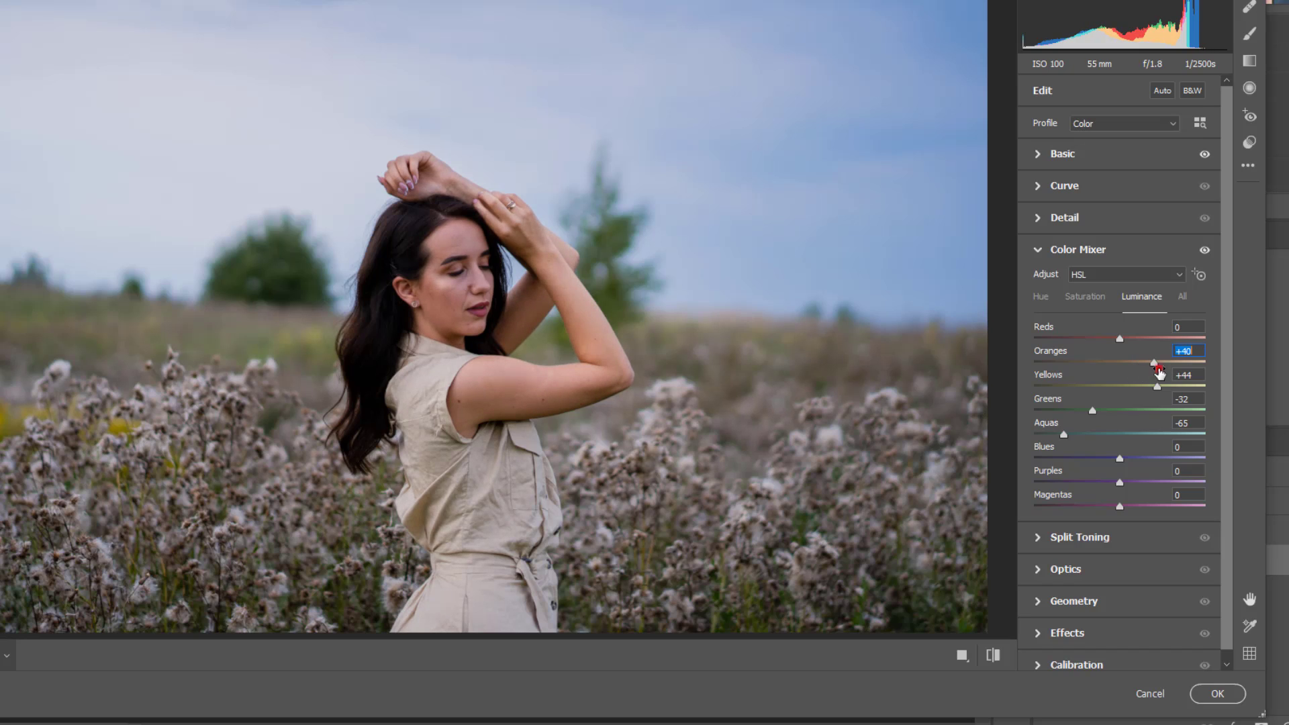
{"action": "left_click", "coordinate": [1160, 373]}
{"action": "mouse_move", "coordinate": [1123, 338]}
{"action": "left_mouse_down"}
{"action": "mouse_move", "coordinate": [1155, 348]}
{"action": "mouse_move", "coordinate": [1093, 354]}
{"action": "mouse_move", "coordinate": [1133, 357]}
{"action": "left_mouse_up"}
{"action": "mouse_move", "coordinate": [1120, 507]}
{"action": "left_mouse_down"}
{"action": "mouse_move", "coordinate": [1158, 508]}
{"action": "mouse_move", "coordinate": [1065, 500]}
{"action": "mouse_move", "coordinate": [1186, 501]}
{"action": "mouse_move", "coordinate": [1087, 505]}
{"action": "mouse_move", "coordinate": [1157, 505]}
{"action": "mouse_move", "coordinate": [1105, 487]}
{"action": "left_mouse_up"}
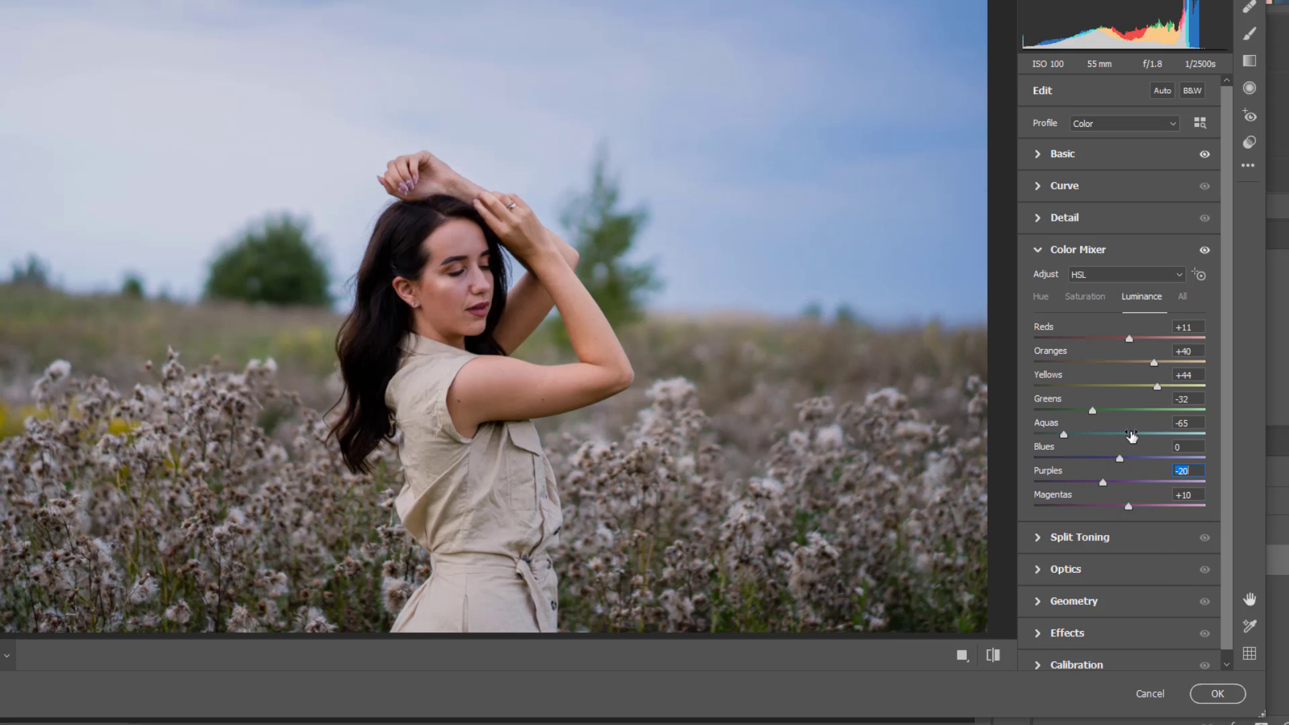
Set HSL Hue for Reds to +11, Greens to +13 and Aquas to +9.
{"action": "left_click", "coordinate": [1042, 297]}
{"action": "mouse_move", "coordinate": [1122, 337]}
{"action": "left_mouse_down"}
{"action": "mouse_move", "coordinate": [1170, 336]}
{"action": "mouse_move", "coordinate": [1127, 336]}
{"action": "left_mouse_up"}
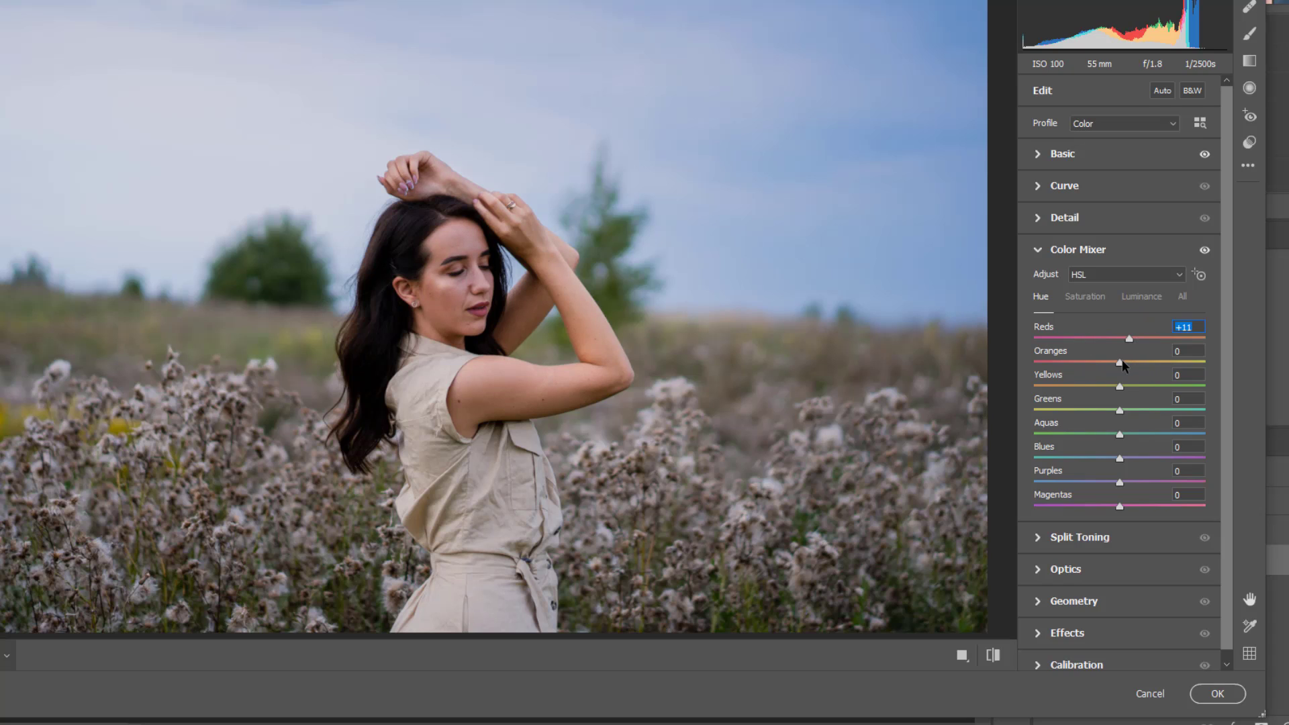
{"action": "left_click_drag", "start_coordinate": [1120, 413], "coordinate": [1175, 412]}
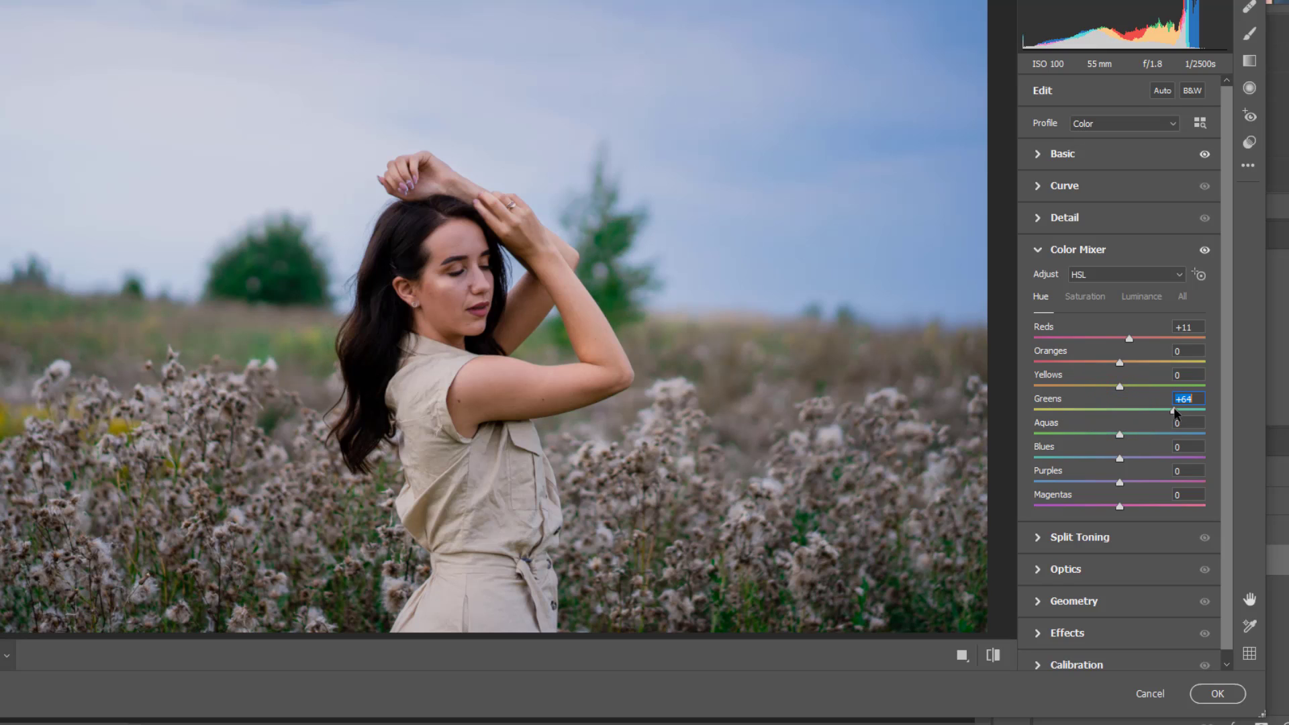
{"action": "mouse_move", "coordinate": [1175, 412]}
{"action": "left_mouse_down"}
{"action": "mouse_move", "coordinate": [1196, 414]}
{"action": "mouse_move", "coordinate": [1120, 414]}
{"action": "mouse_move", "coordinate": [1131, 411]}
{"action": "left_mouse_up"}
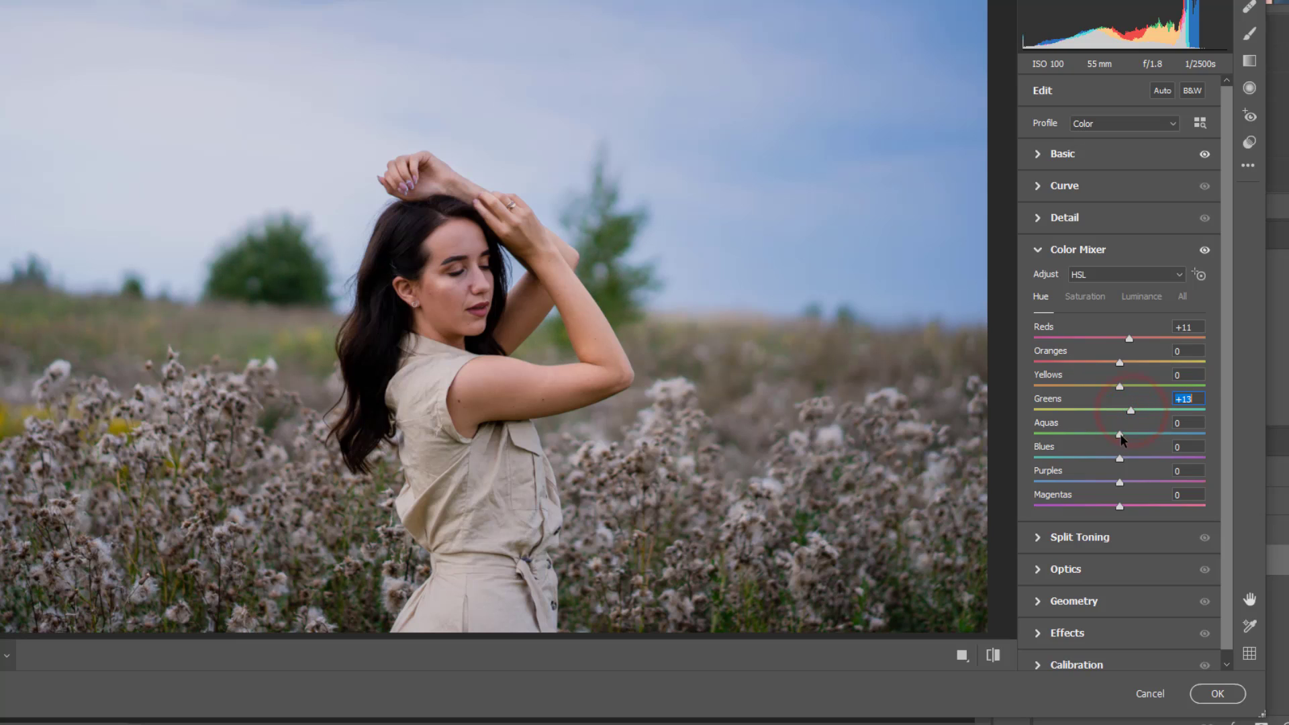
{"action": "left_click", "coordinate": [1120, 435]}
{"action": "key", "text": "shift+Up"}
{"action": "key", "text": "shift+Up"}
{"action": "left_click", "coordinate": [1077, 435]}
{"action": "left_click", "coordinate": [1129, 435]}
Shift the Blues hue to -6 and the Purples hue to -48.
{"action": "left_click", "coordinate": [1121, 457]}
{"action": "key", "text": "shift+Up"}
{"action": "key", "text": "shift+Up"}
{"action": "key", "text": "shift+Up"}
{"action": "key", "text": "shift+Up"}
{"action": "left_click", "coordinate": [1092, 458]}
{"action": "left_click", "coordinate": [1142, 457]}
{"action": "mouse_move", "coordinate": [1143, 457]}
{"action": "left_mouse_down"}
{"action": "mouse_move", "coordinate": [1183, 460]}
{"action": "mouse_move", "coordinate": [1120, 462]}
{"action": "left_mouse_up"}
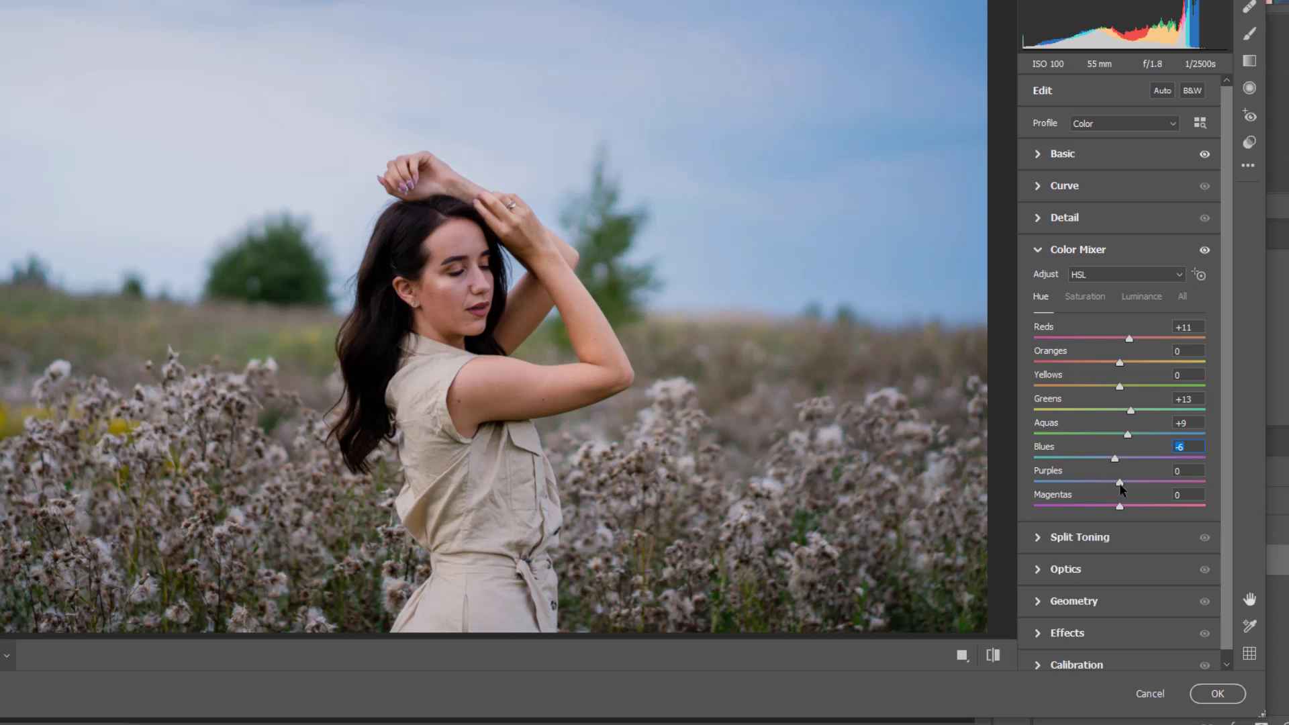
{"action": "mouse_move", "coordinate": [1119, 483]}
{"action": "left_mouse_down"}
{"action": "mouse_move", "coordinate": [1040, 475]}
{"action": "mouse_move", "coordinate": [1161, 506]}
{"action": "mouse_move", "coordinate": [1128, 506]}
{"action": "left_mouse_up"}
{"action": "scroll", "coordinate": [1112, 564], "scroll_direction": "down", "scroll_amount": 1}
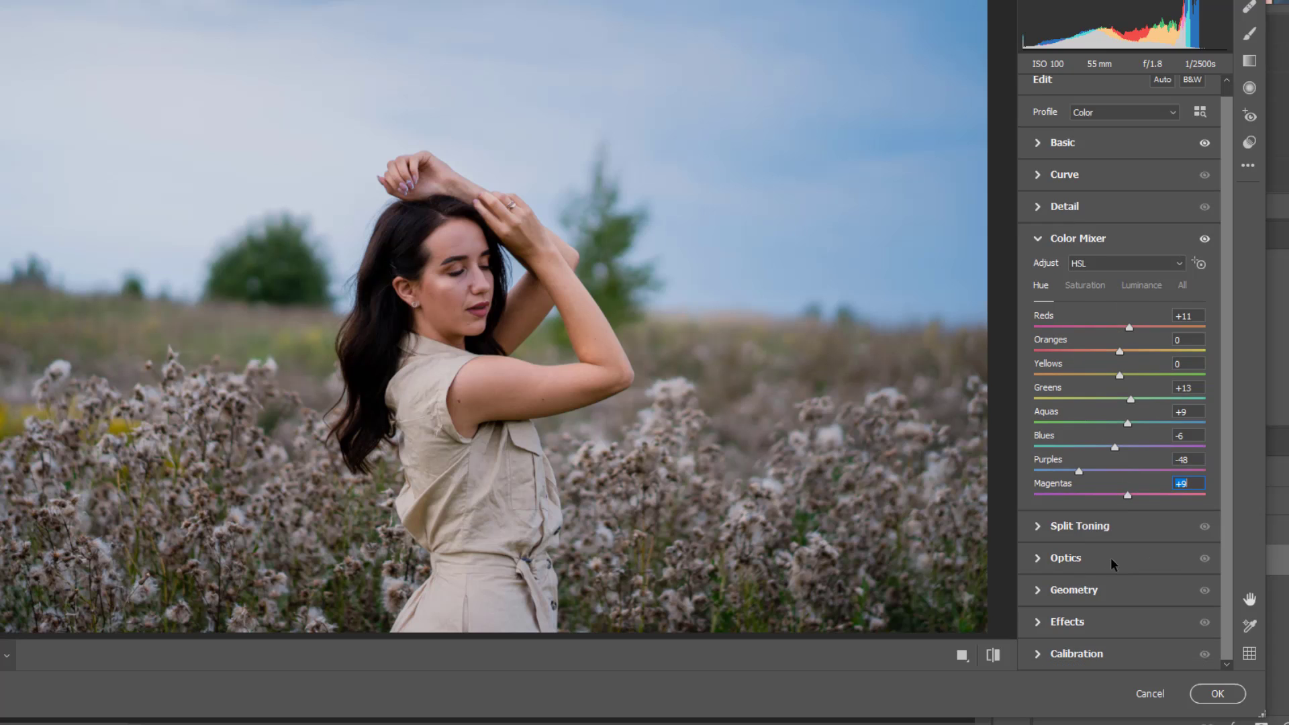
Set Split Toning Highlights hue 67/saturation 22, Balance -60, Shadows hue 56/saturation 9.
{"action": "left_click", "coordinate": [1039, 527]}
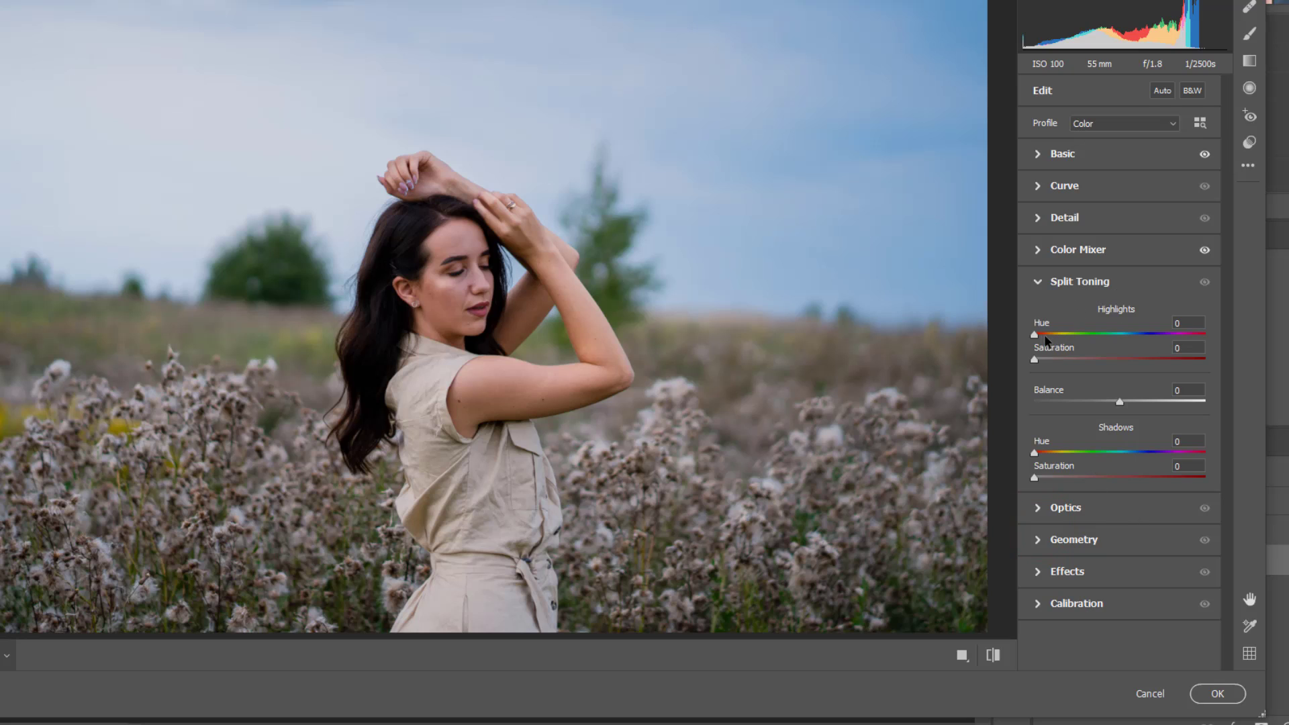
{"action": "left_click_drag", "start_coordinate": [1035, 334], "coordinate": [1069, 344]}
{"action": "left_click", "coordinate": [1114, 360]}
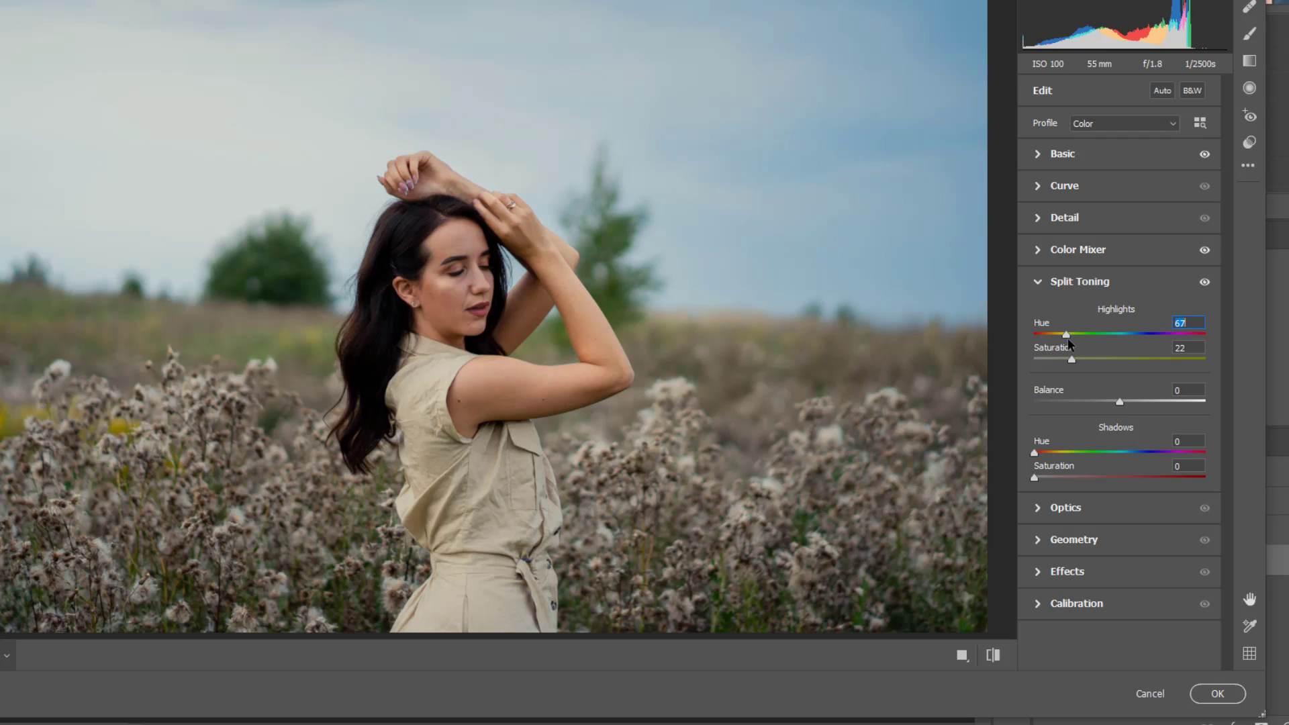
{"action": "left_click_drag", "start_coordinate": [1119, 401], "coordinate": [1073, 403]}
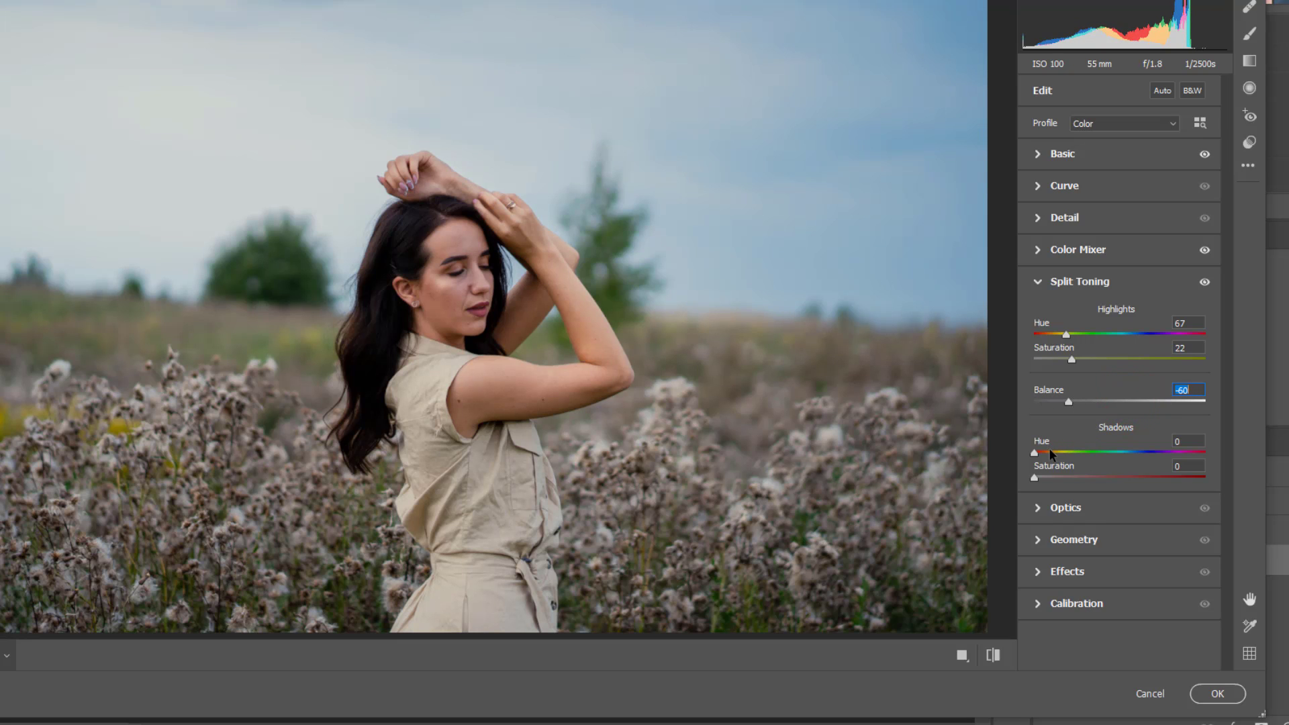
{"action": "left_click_drag", "start_coordinate": [1046, 452], "coordinate": [1052, 482]}
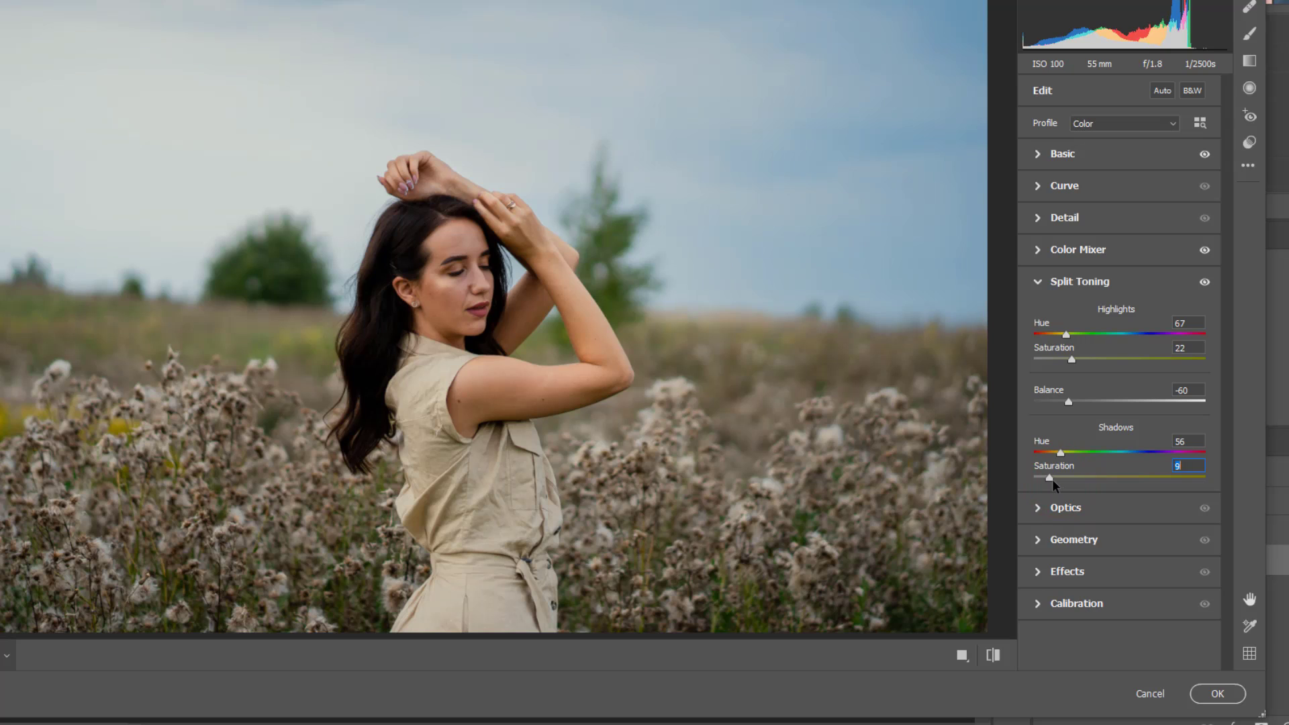
{"action": "left_click", "coordinate": [1038, 604]}
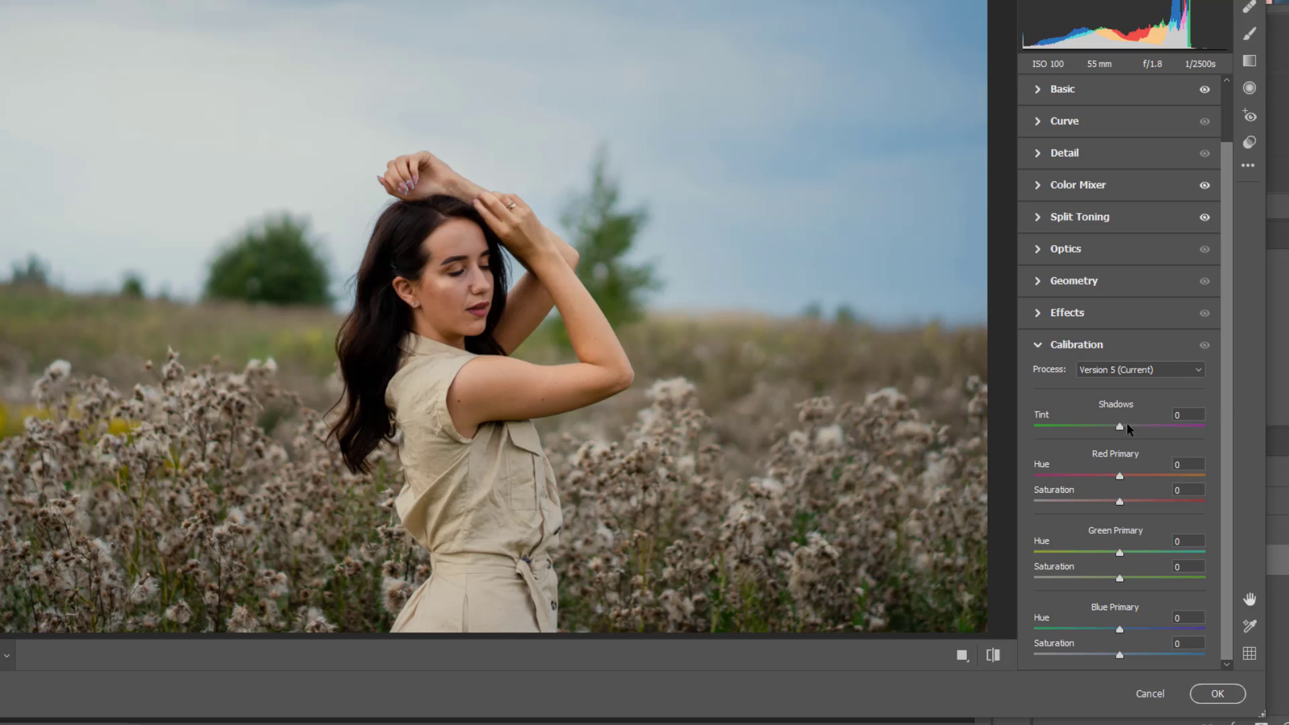
Set Calibration Shadows Tint +21, Red primary -11/-18 and Green primary +3/+3.
{"action": "mouse_move", "coordinate": [1119, 427]}
{"action": "left_mouse_down"}
{"action": "mouse_move", "coordinate": [1074, 426]}
{"action": "mouse_move", "coordinate": [1160, 429]}
{"action": "mouse_move", "coordinate": [1107, 432]}
{"action": "mouse_move", "coordinate": [1135, 428]}
{"action": "left_mouse_up"}
{"action": "left_click_drag", "start_coordinate": [1119, 475], "coordinate": [1096, 506]}
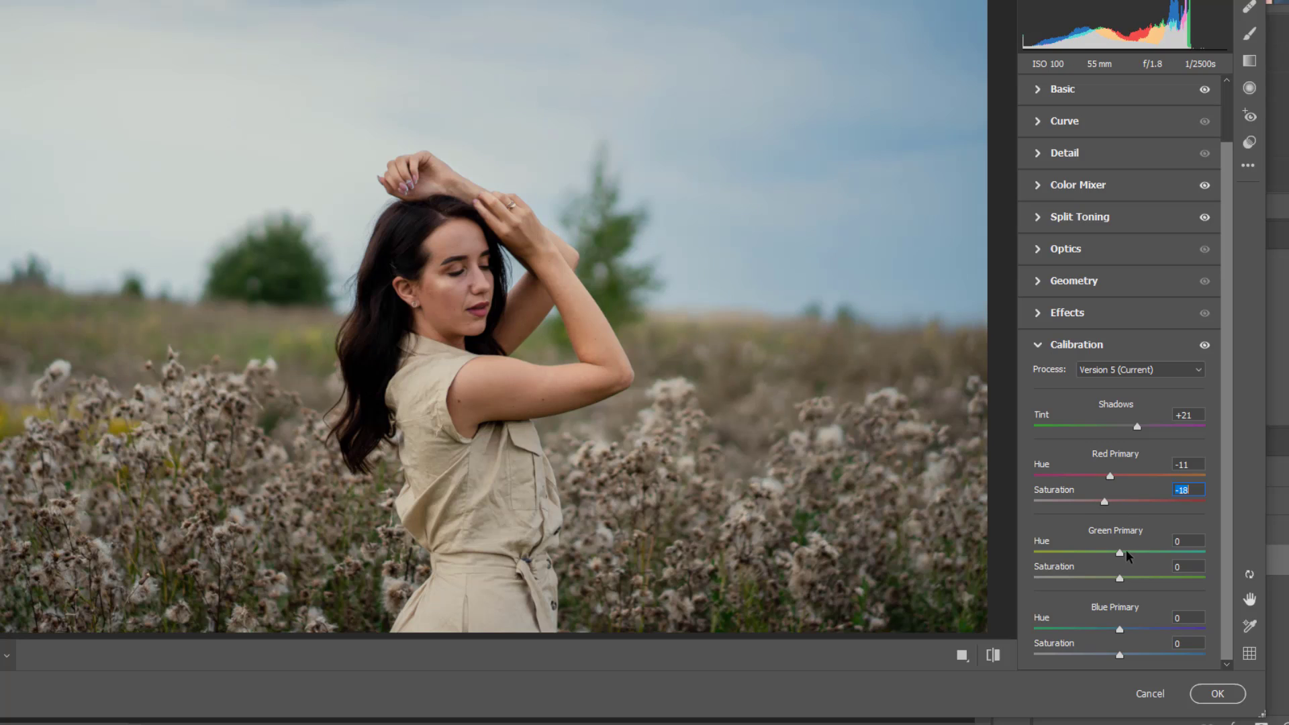
{"action": "left_click_drag", "start_coordinate": [1119, 552], "coordinate": [1130, 577]}
Set the Blue primary to hue -36 and saturation +19 for a teal sky.
{"action": "left_click_drag", "start_coordinate": [1125, 657], "coordinate": [1073, 638]}
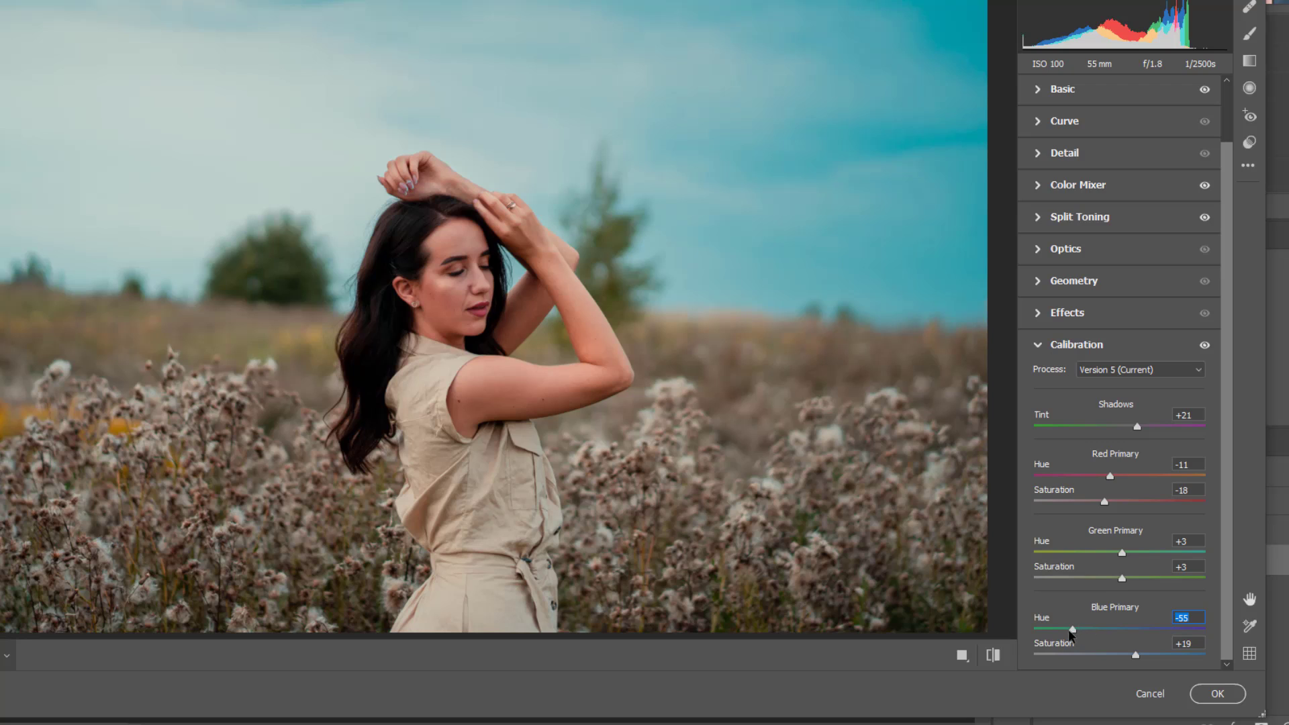
{"action": "left_click_drag", "start_coordinate": [1072, 632], "coordinate": [1074, 634]}
{"action": "left_click_drag", "start_coordinate": [1076, 631], "coordinate": [1089, 632]}
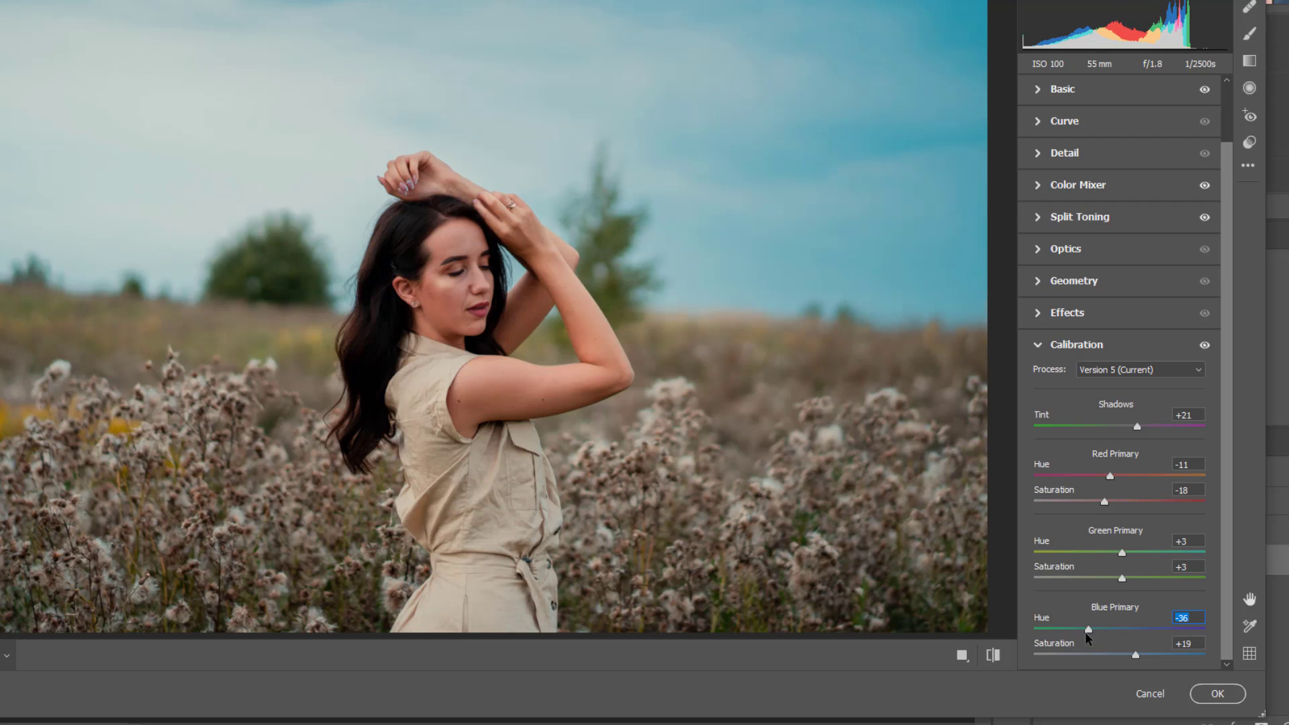
{"action": "mouse_move", "coordinate": [1089, 634]}
{"action": "left_mouse_down"}
{"action": "mouse_move", "coordinate": [1073, 635]}
{"action": "mouse_move", "coordinate": [1126, 633]}
{"action": "mouse_move", "coordinate": [1092, 635]}
{"action": "left_mouse_up"}
{"action": "left_click", "coordinate": [1037, 313]}
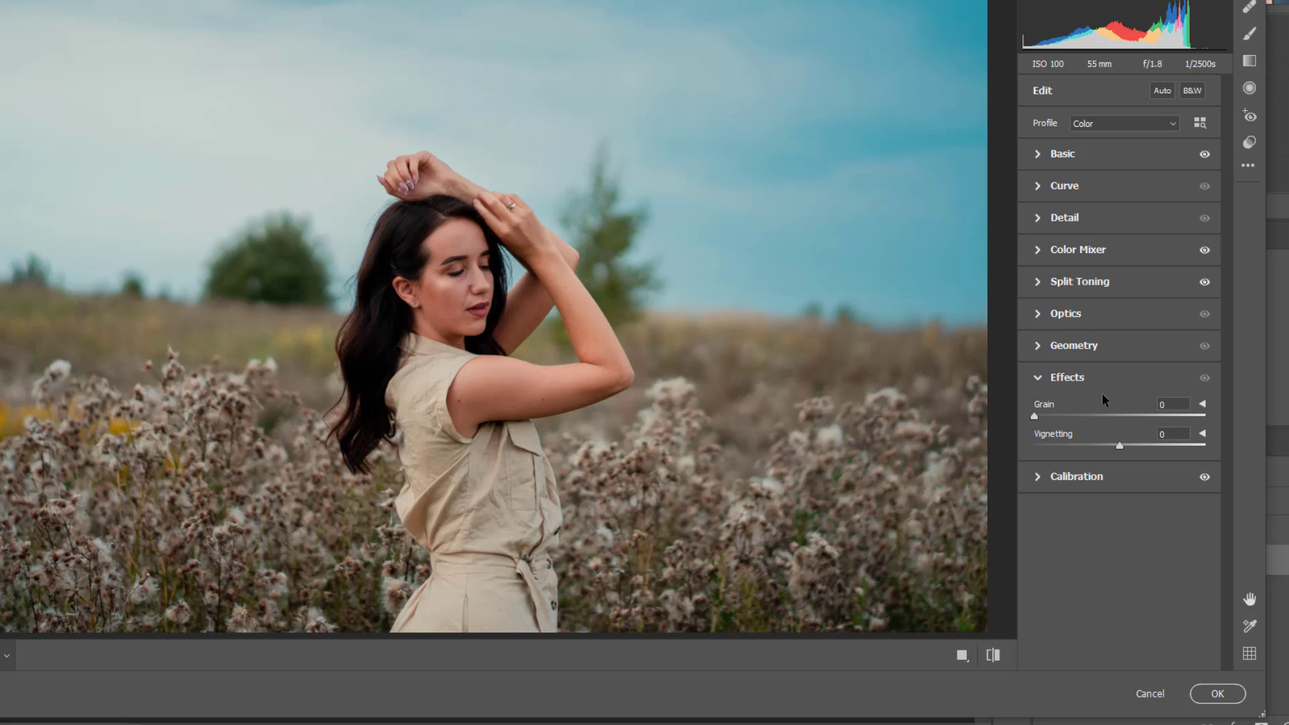
{"action": "left_click", "coordinate": [1045, 153]}
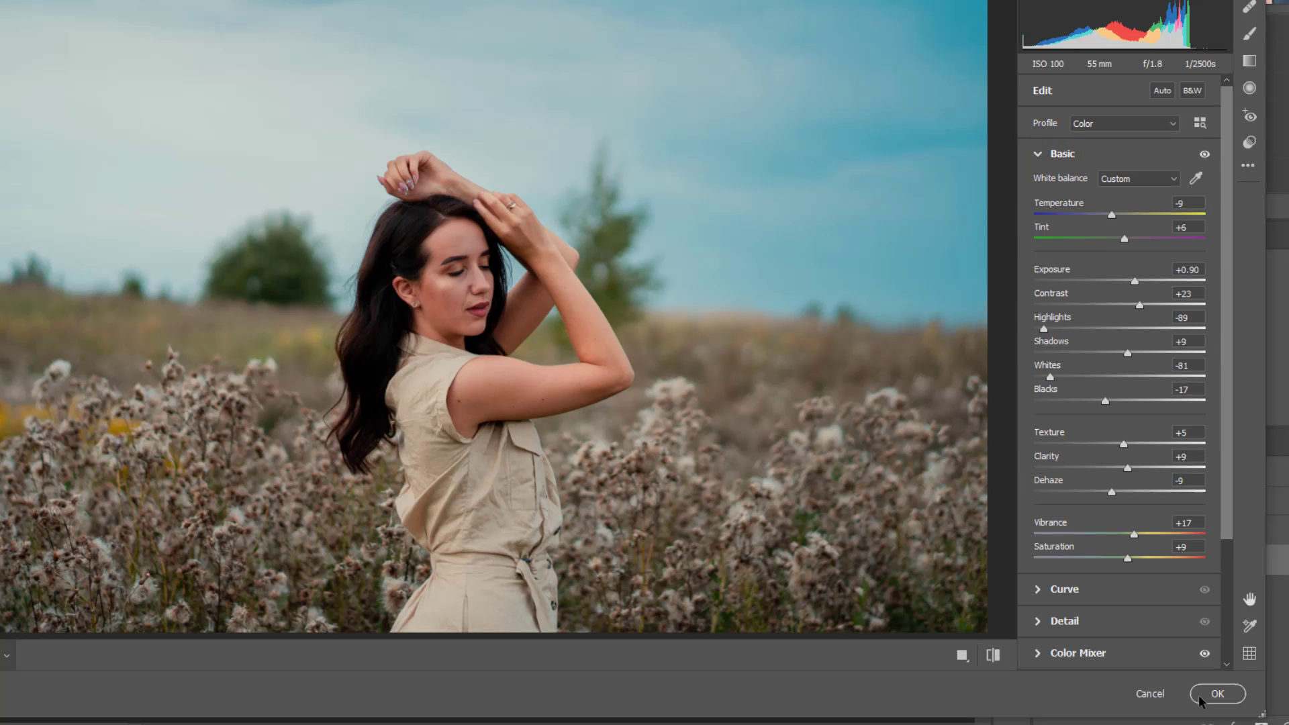
{"action": "left_click", "coordinate": [964, 658]}
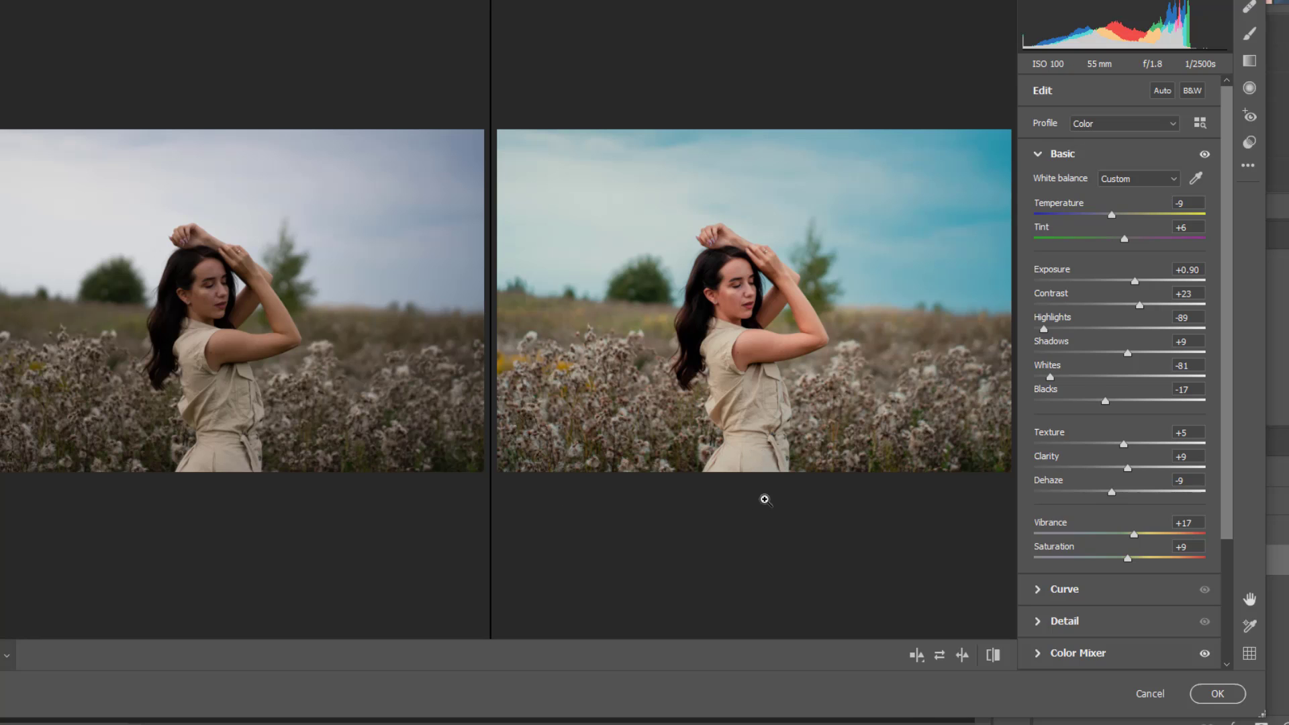
{"action": "left_click", "coordinate": [917, 655]}
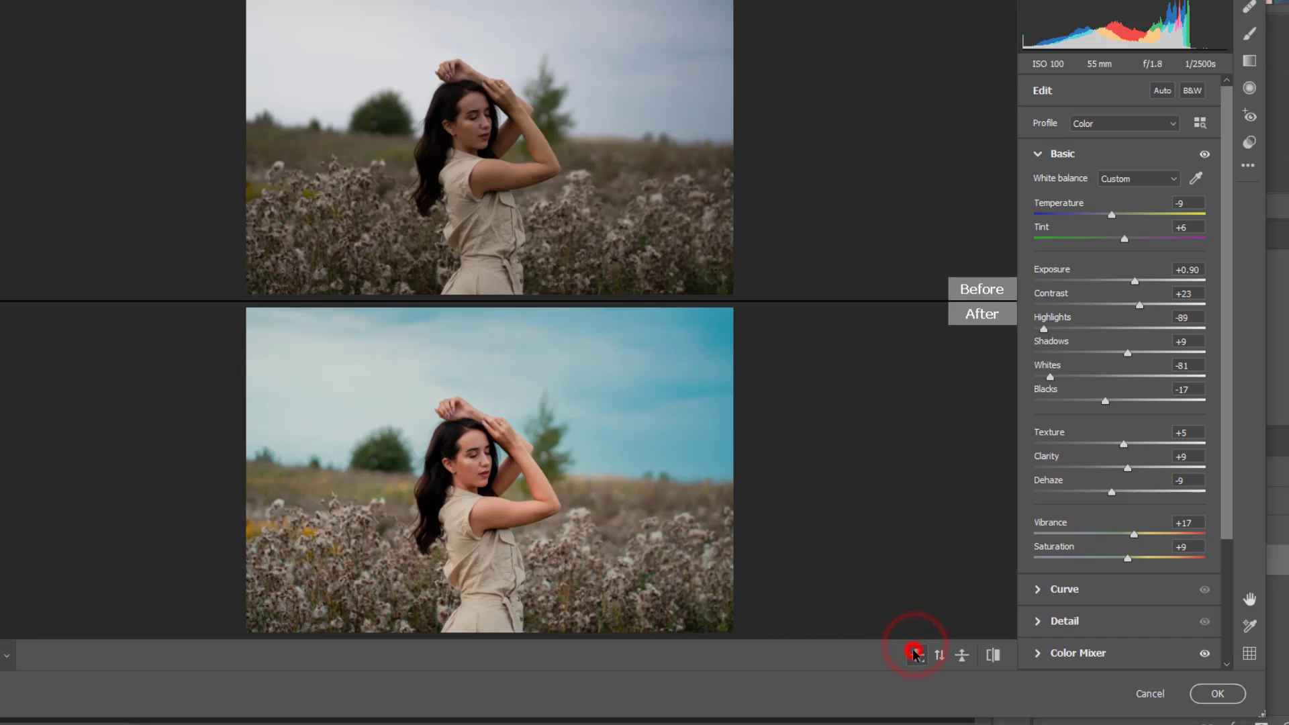
{"action": "left_click", "coordinate": [916, 654]}
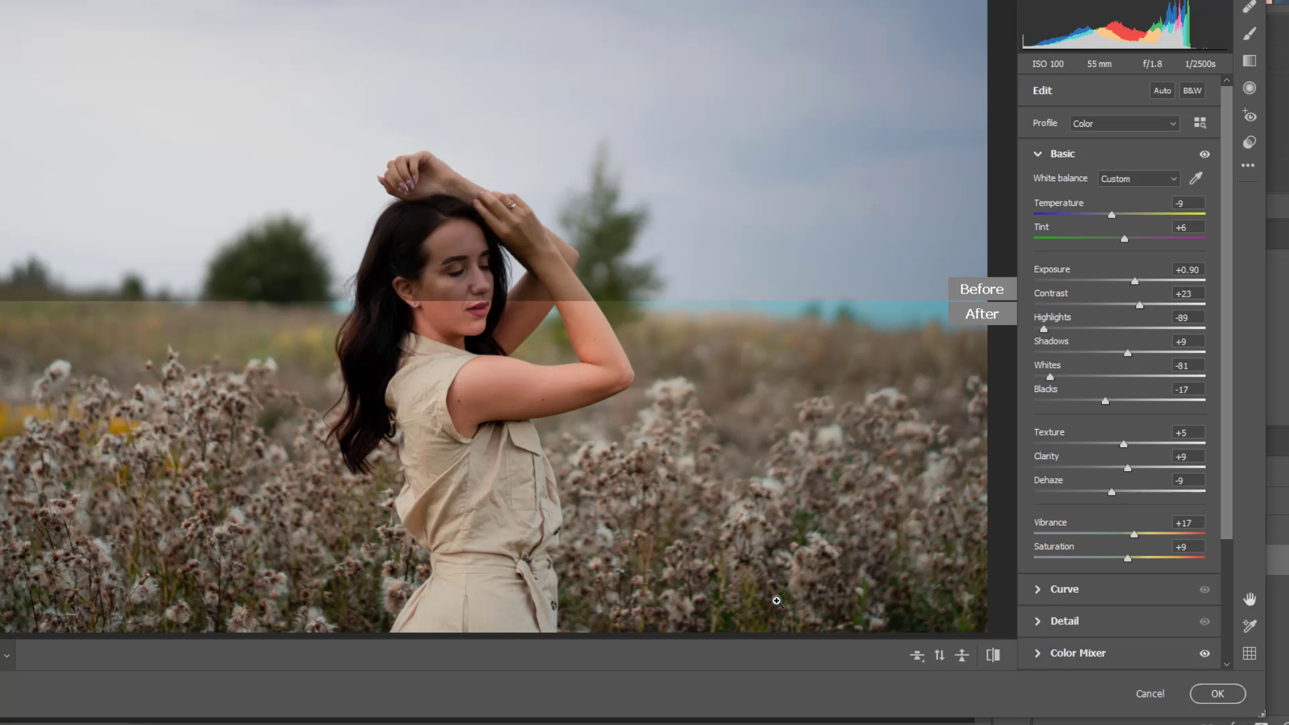
{"action": "left_click", "coordinate": [923, 661]}
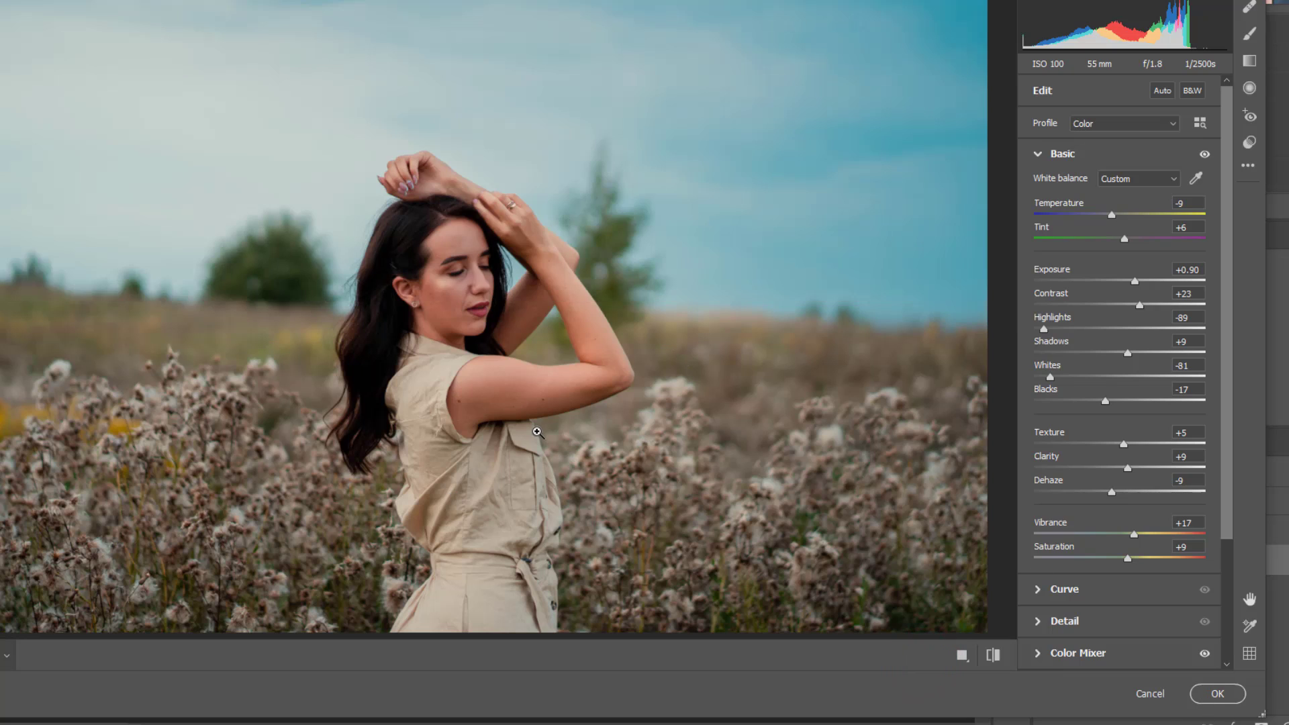
Apply and then undo the Camera Raw grade, and duplicate the ungraded Layer 0 as Layer 0 copy.
{"action": "left_click", "coordinate": [1223, 693]}
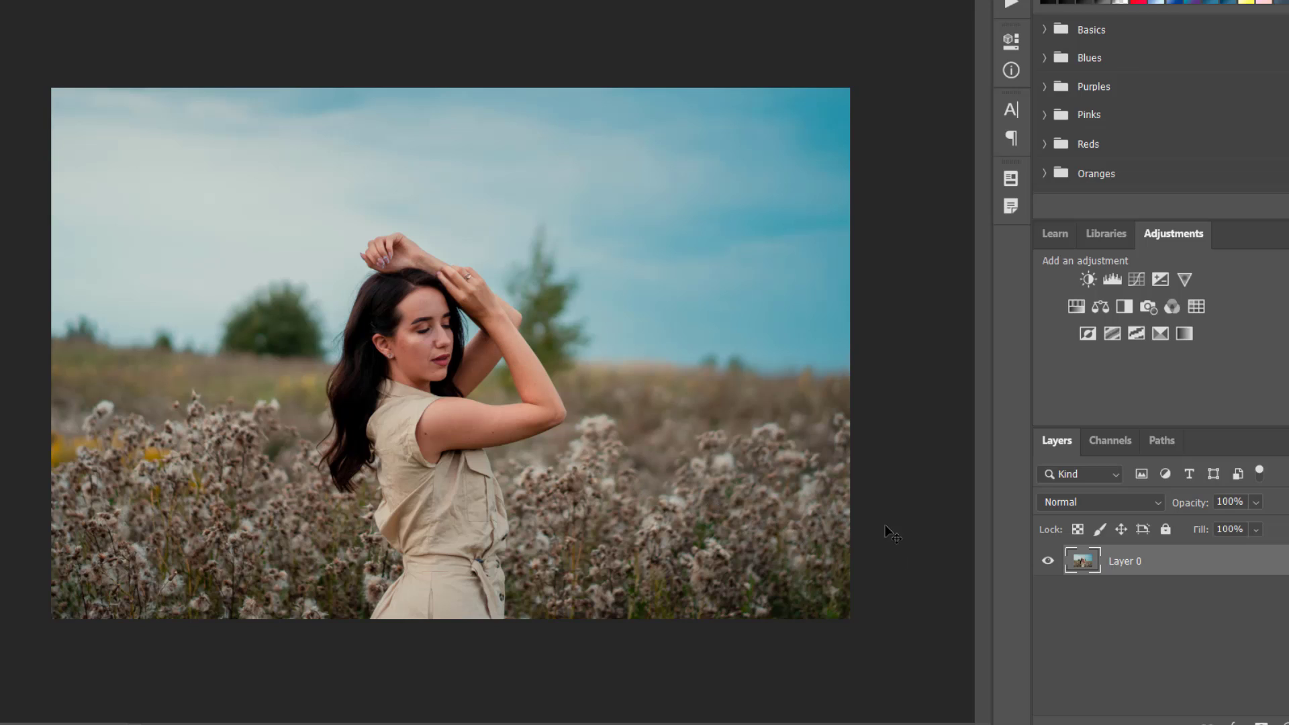
{"action": "key", "text": "ctrl+z"}
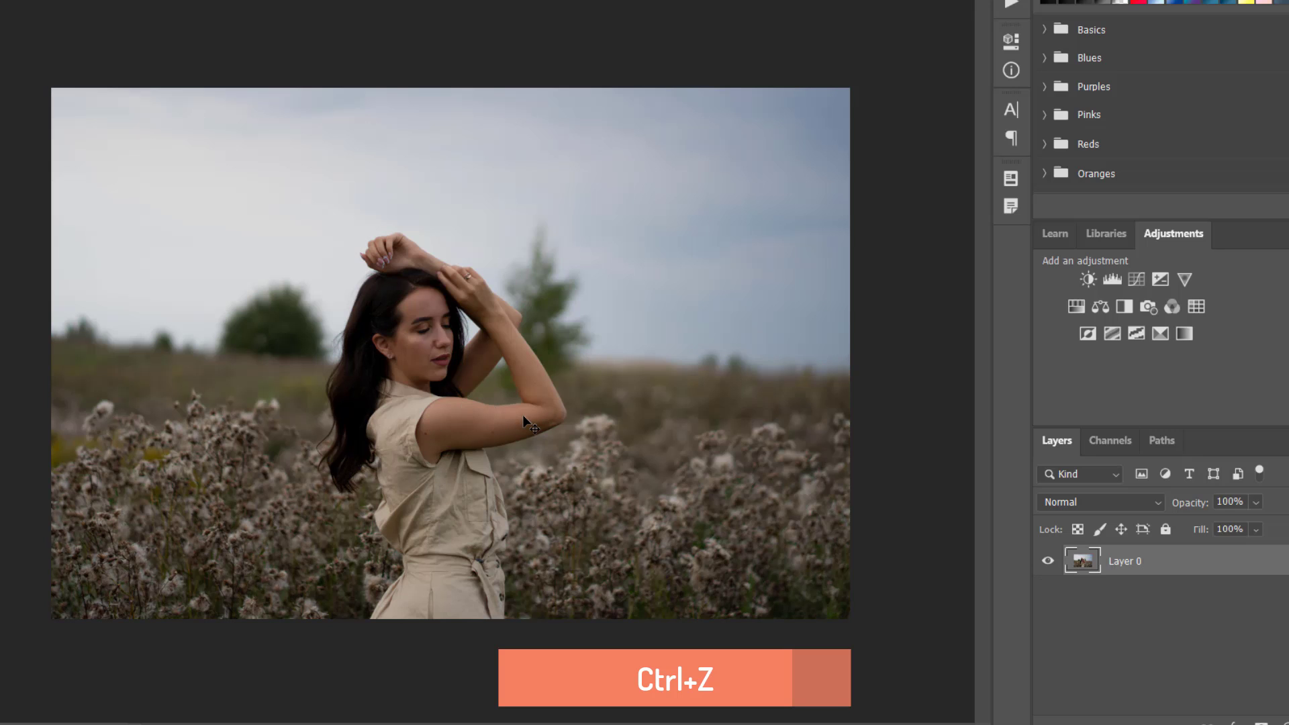
{"action": "key", "text": "ctrl+j"}
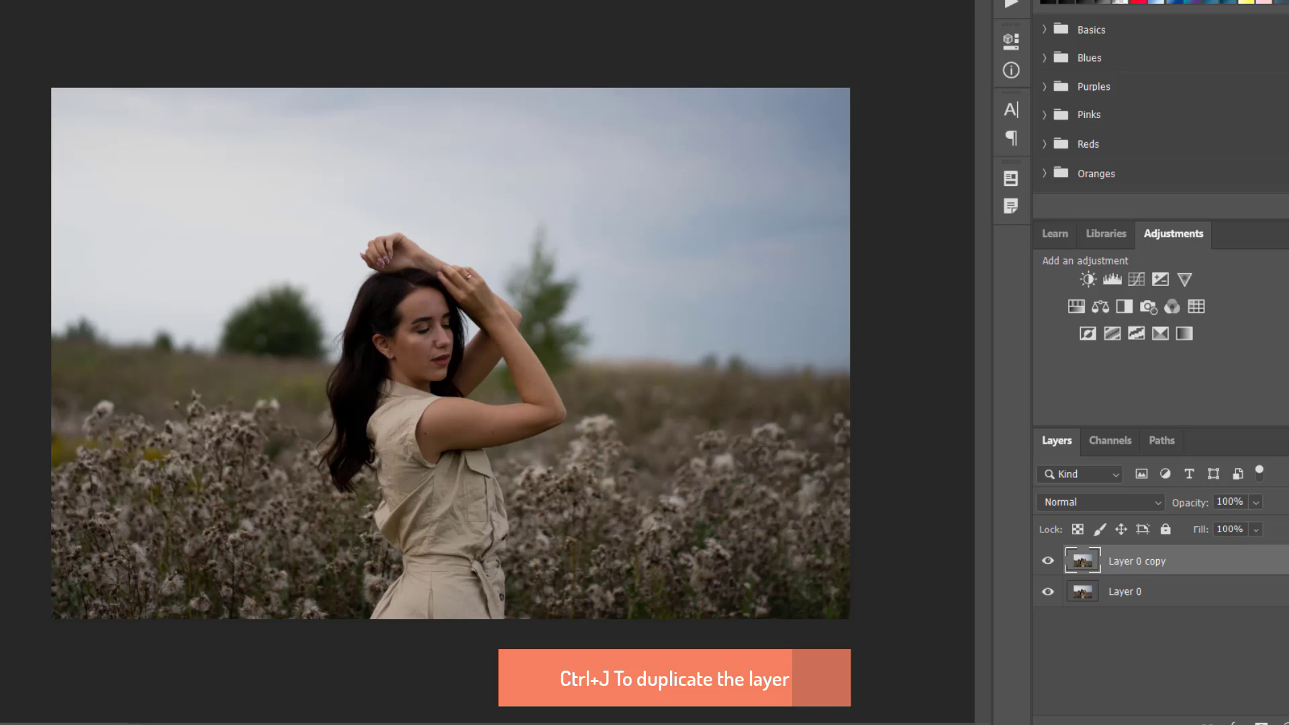
{"action": "left_click", "coordinate": [144, 0]}
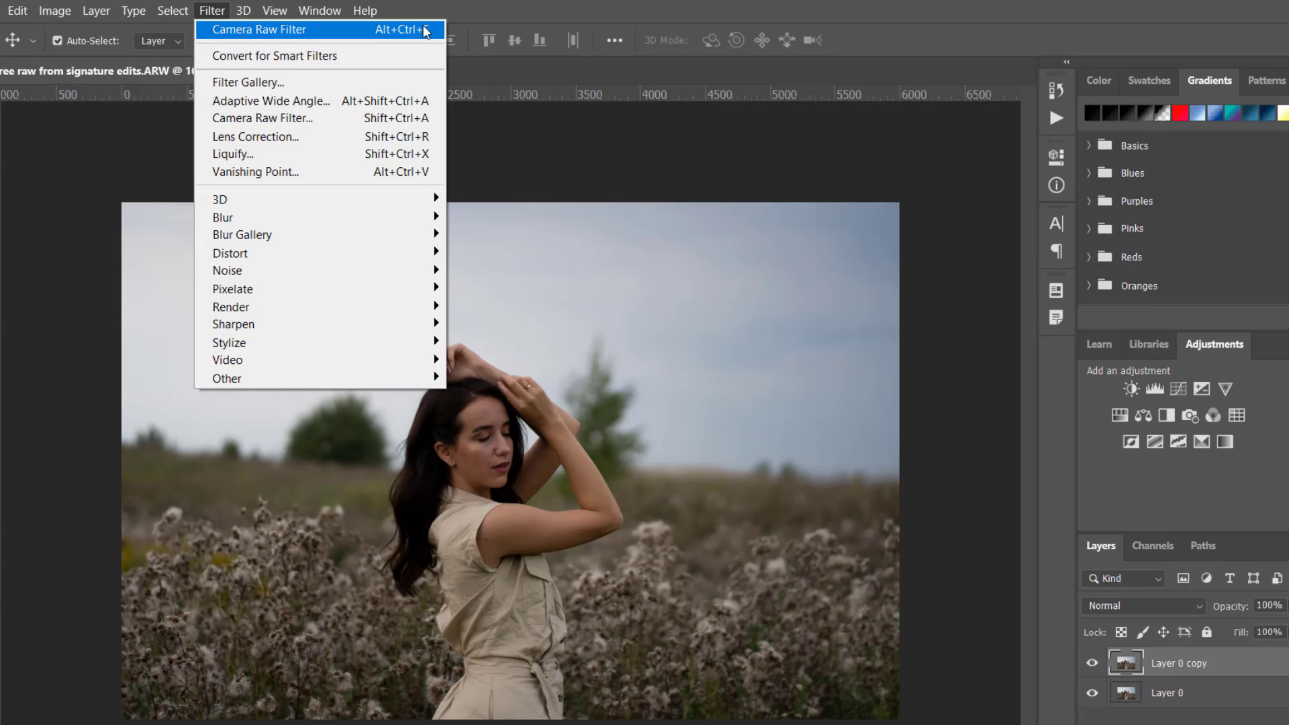
Reapply the last teal-orange Camera Raw Filter to Layer 0 copy and toggle its visibility to compare.
{"action": "left_click", "coordinate": [415, 29]}
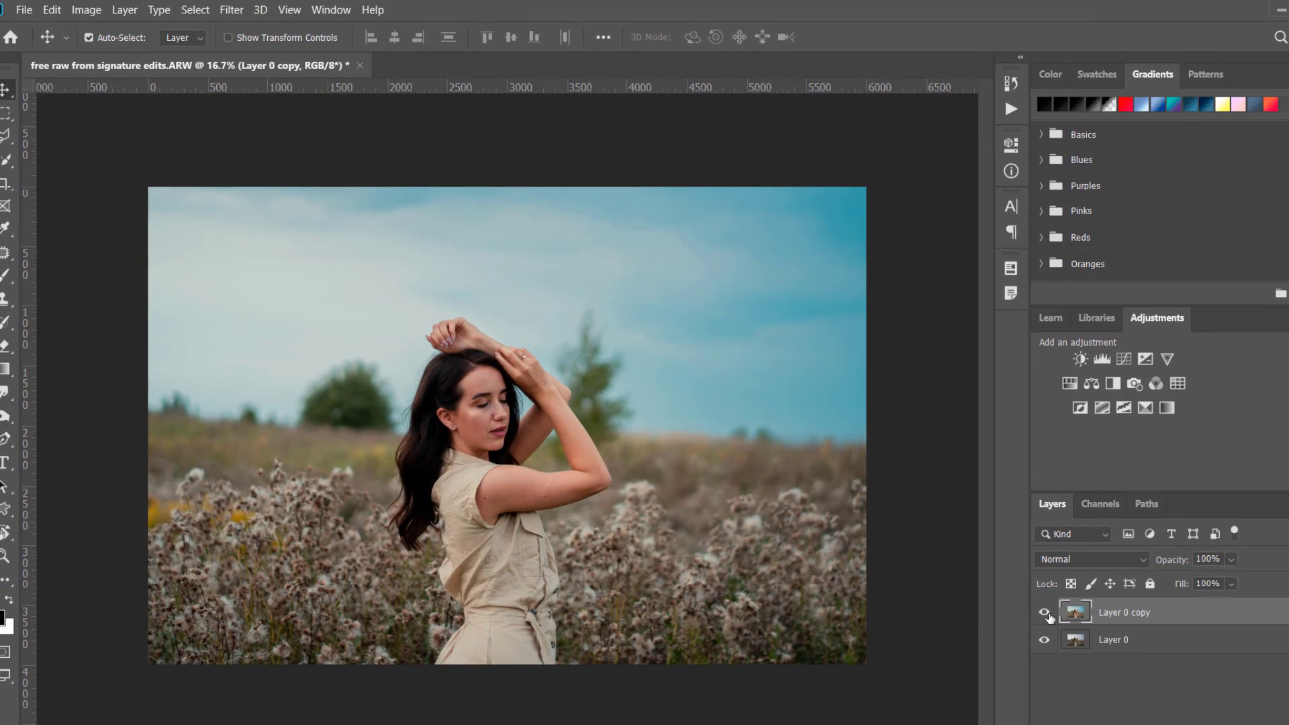
{"action": "left_click", "coordinate": [1046, 614]}
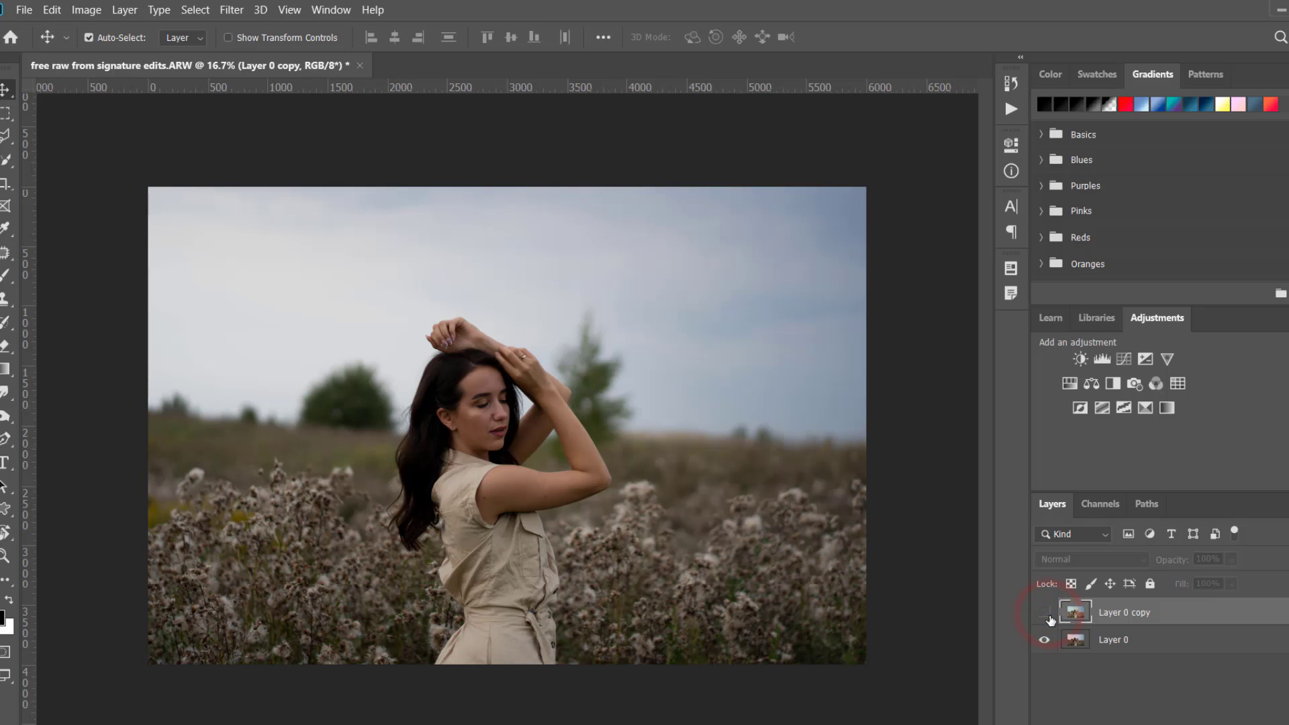
{"action": "left_click", "coordinate": [1046, 613]}
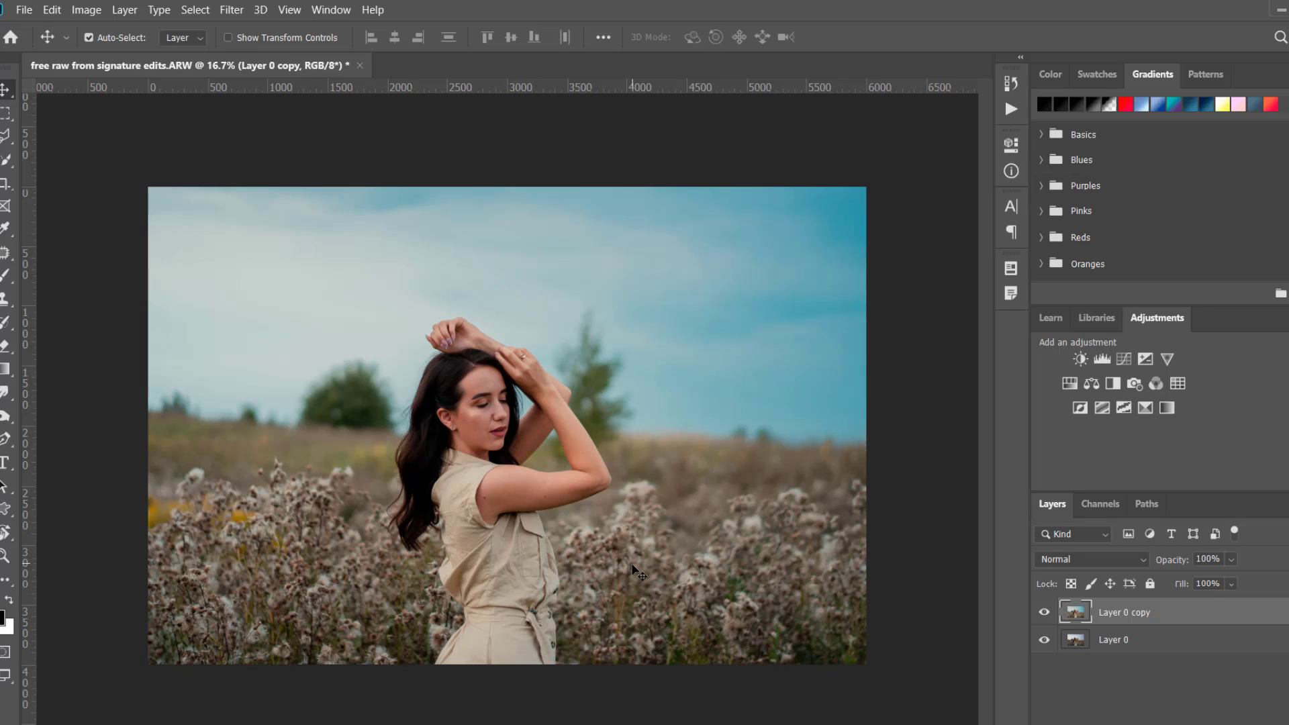
Duplicate the graded layer as Layer 0 copy 2, open it in Camera Raw Filter, and choose Spot Removal.
{"action": "key", "text": "ctrl+j"}
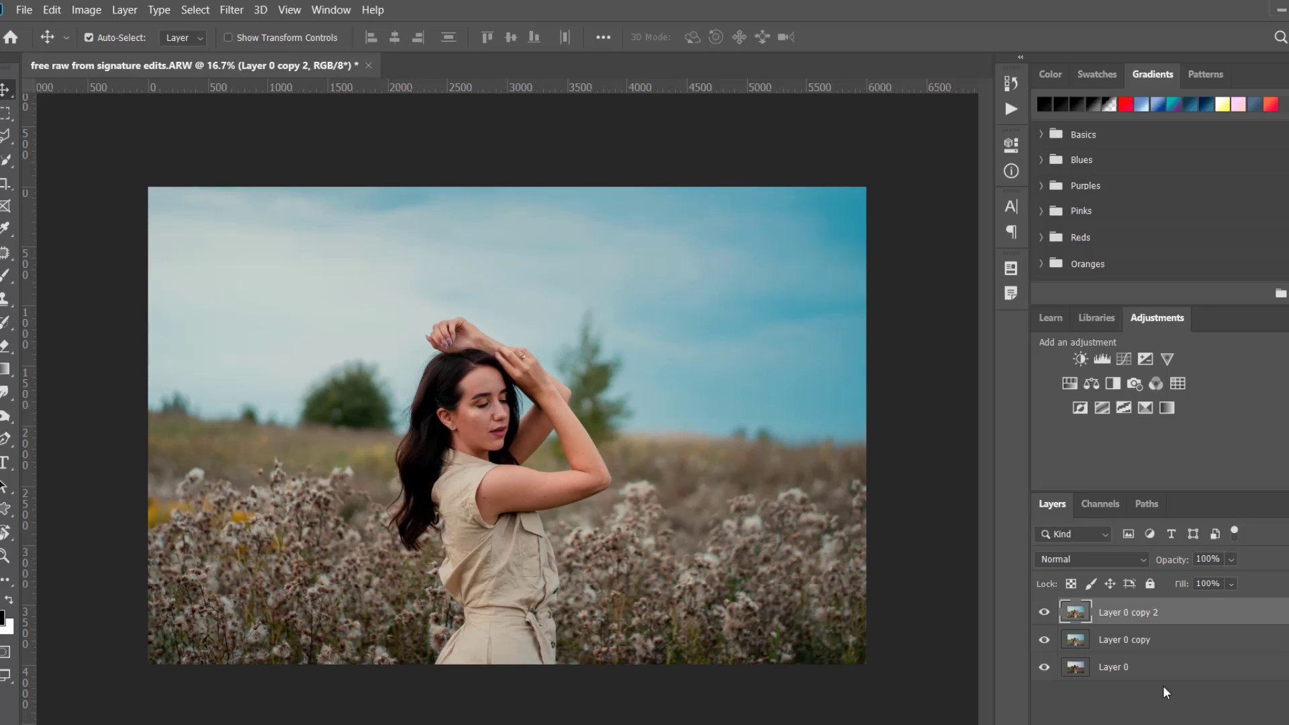
{"action": "left_click", "coordinate": [261, 9]}
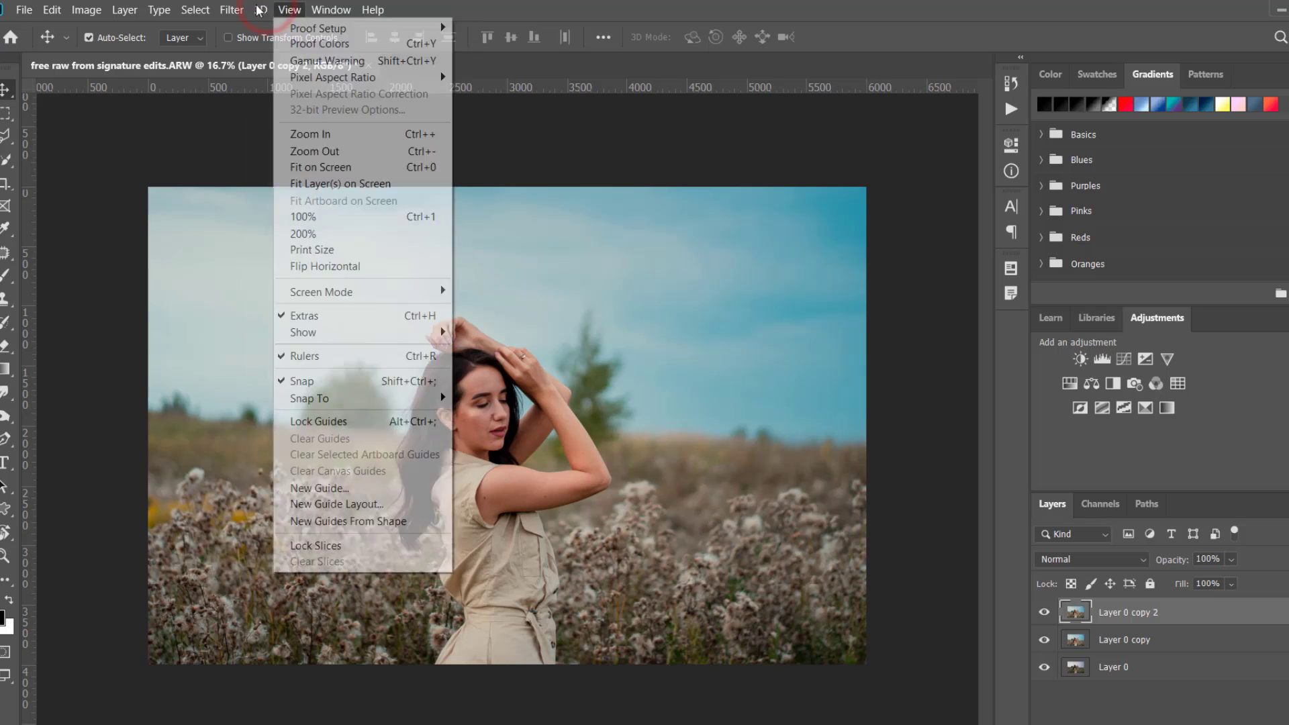
{"action": "left_click", "coordinate": [233, 9]}
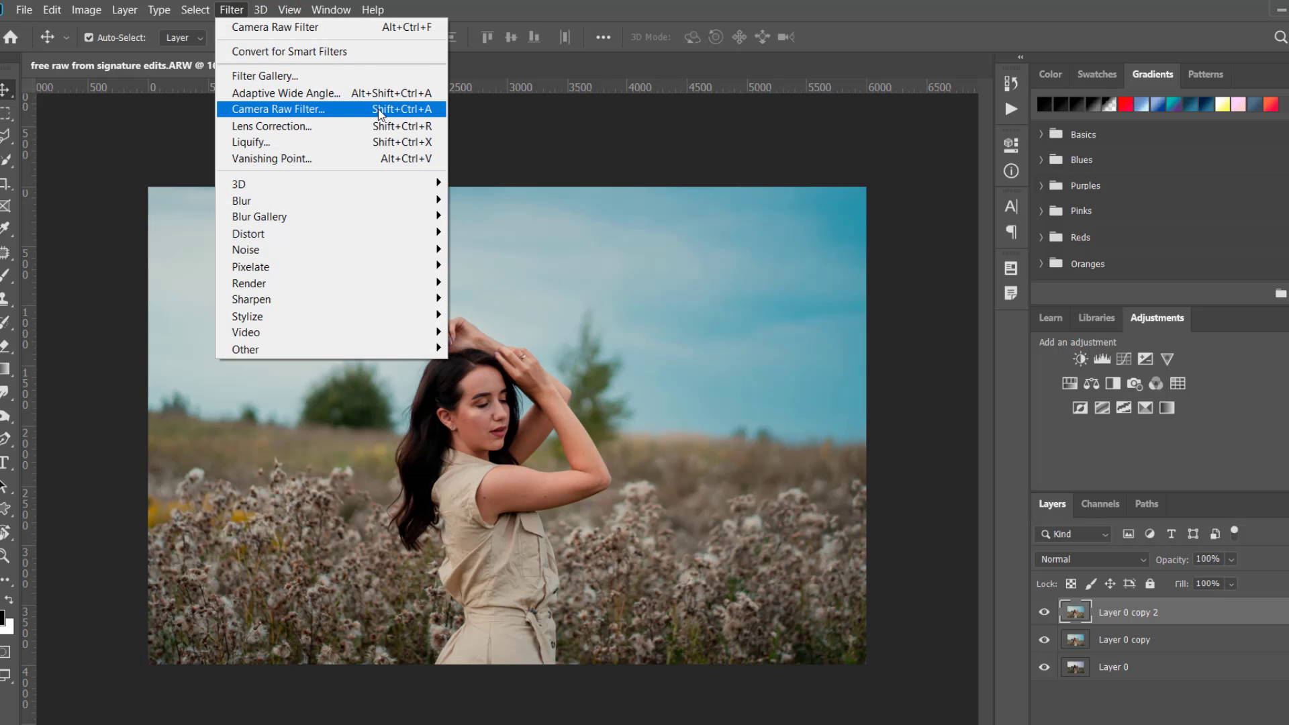
{"action": "left_click", "coordinate": [400, 109]}
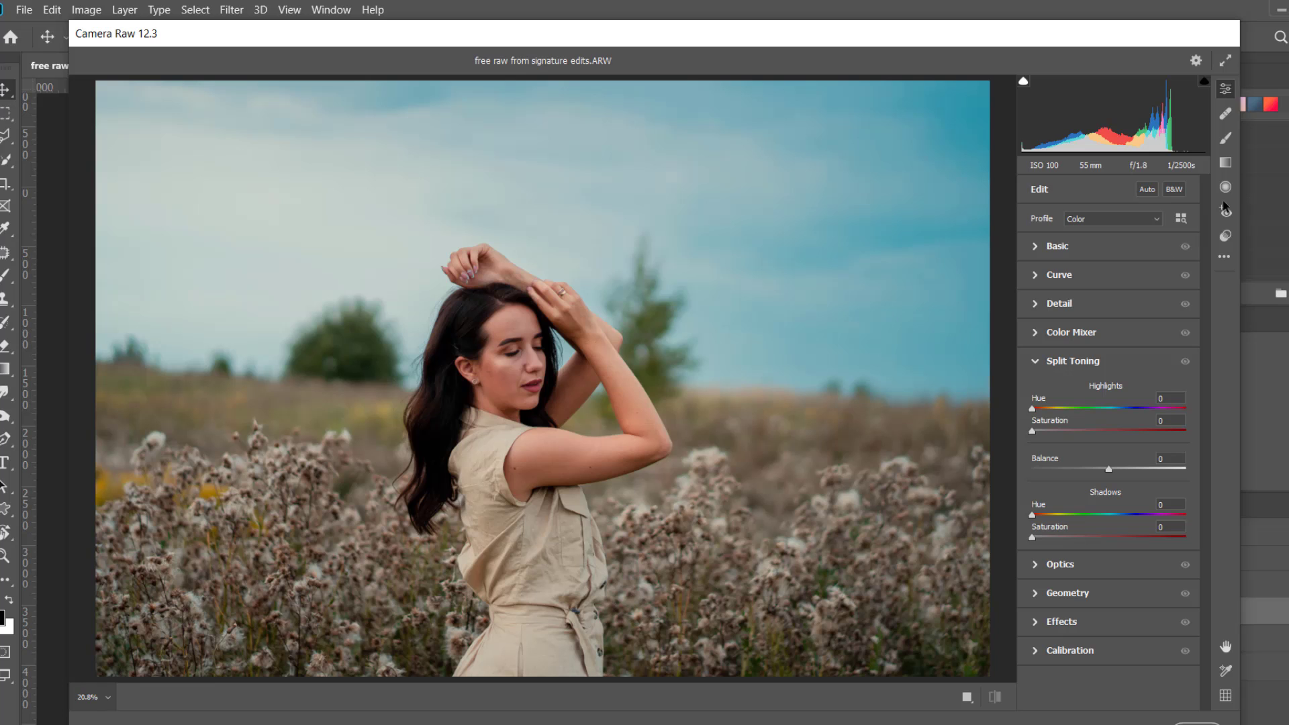
{"action": "left_click", "coordinate": [1224, 113]}
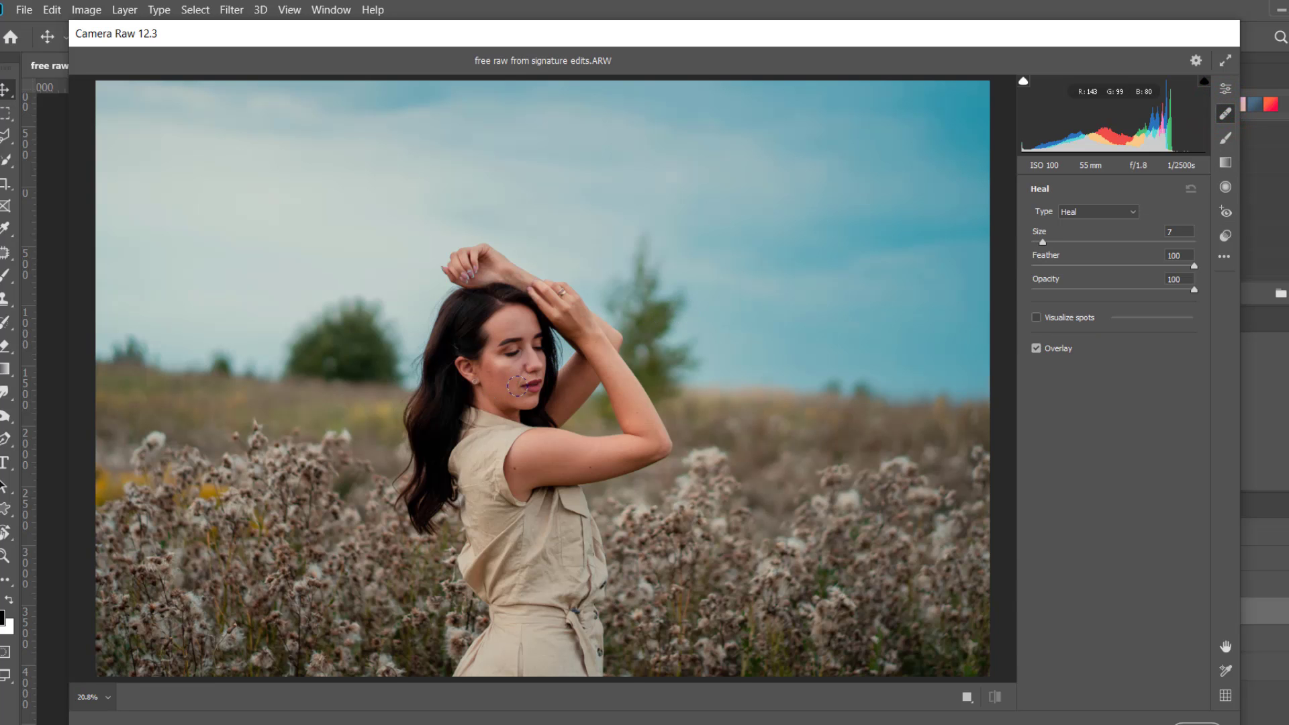
Heal the nose, cheek and eye-corner blemishes, sourcing the patches from clean cheek skin.
{"action": "scroll", "coordinate": [518, 387], "scroll_direction": "up", "scroll_amount": 5}
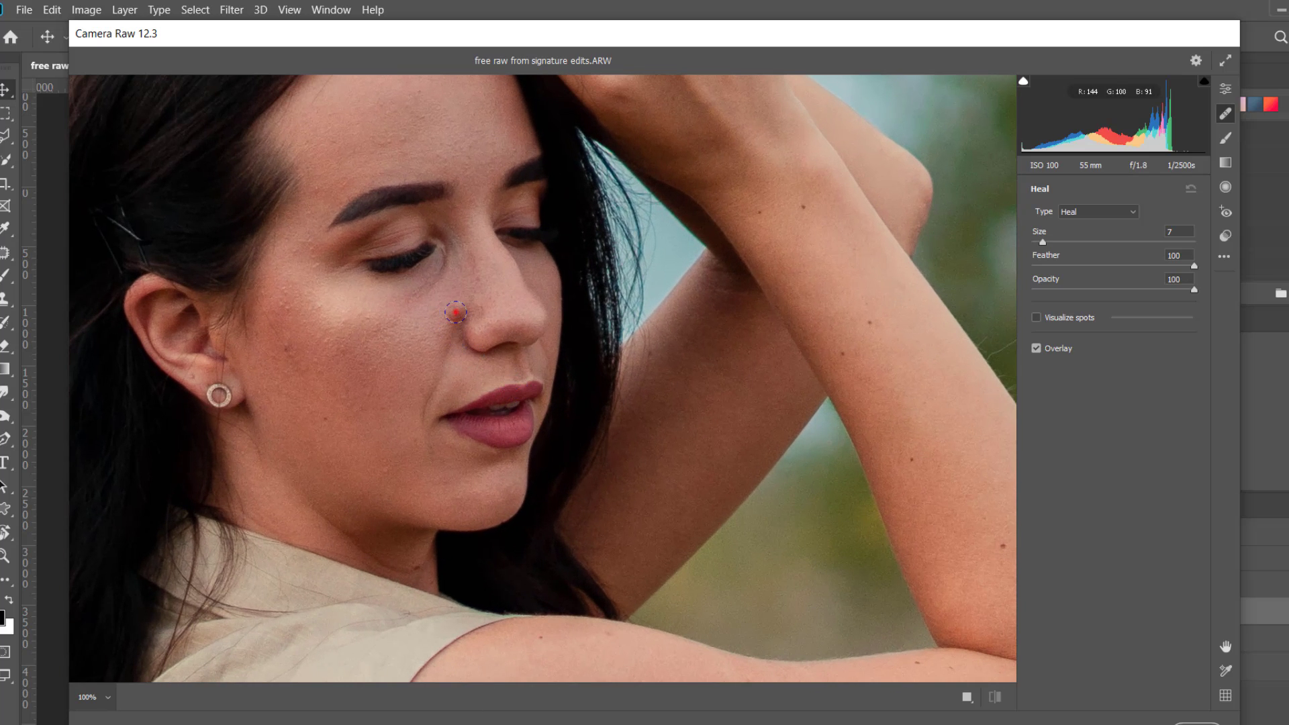
{"action": "left_click", "coordinate": [455, 313]}
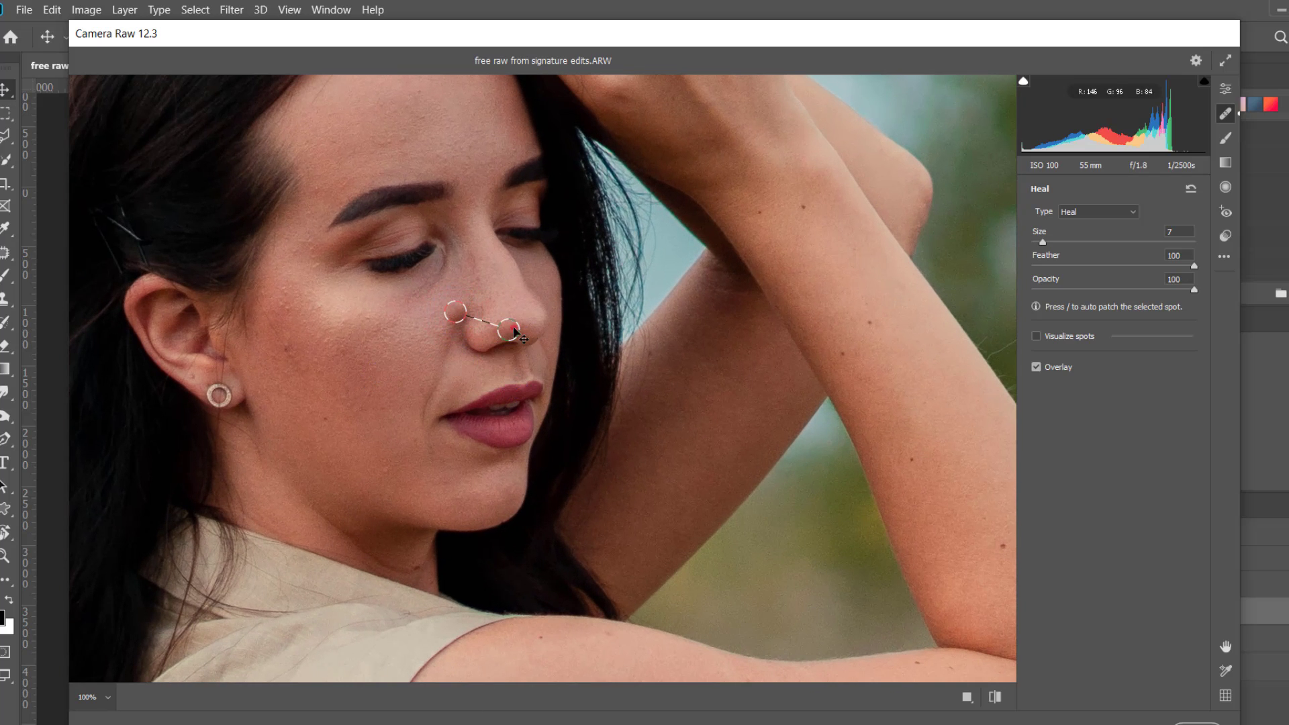
{"action": "left_click_drag", "start_coordinate": [508, 329], "coordinate": [401, 359]}
{"action": "left_click", "coordinate": [288, 343]}
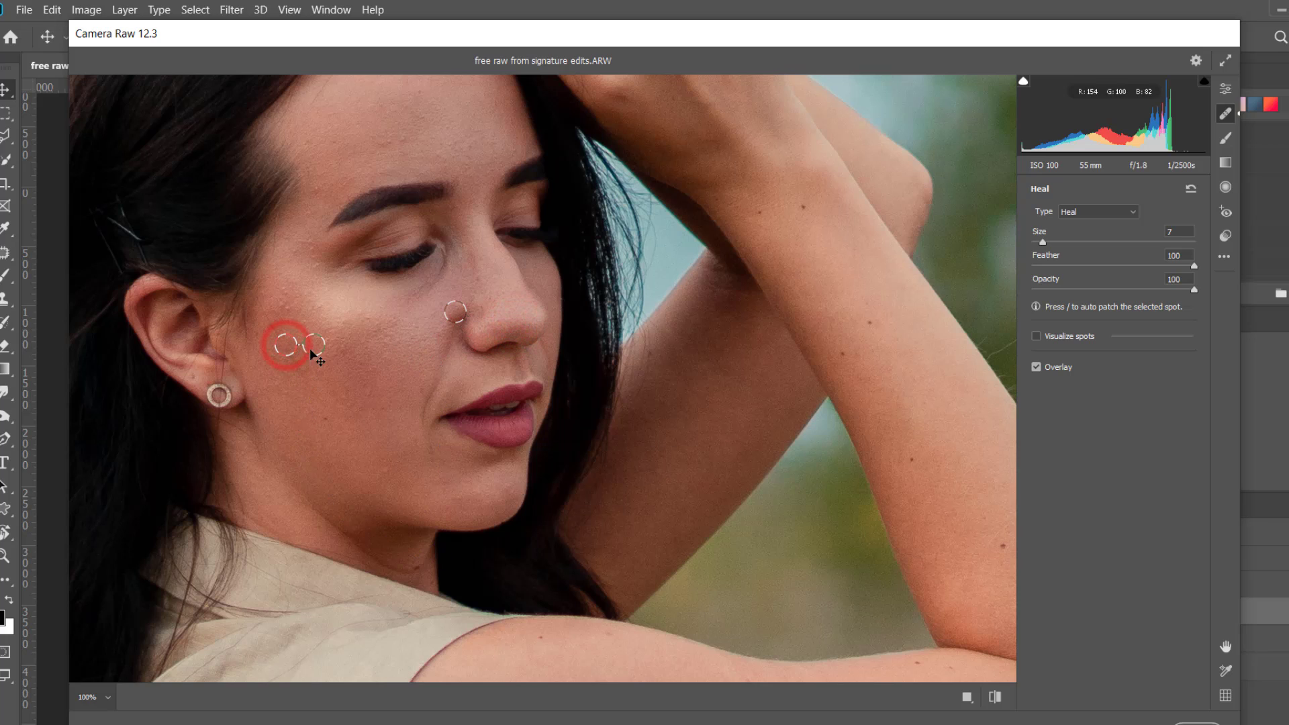
{"action": "left_click_drag", "start_coordinate": [286, 290], "coordinate": [295, 317]}
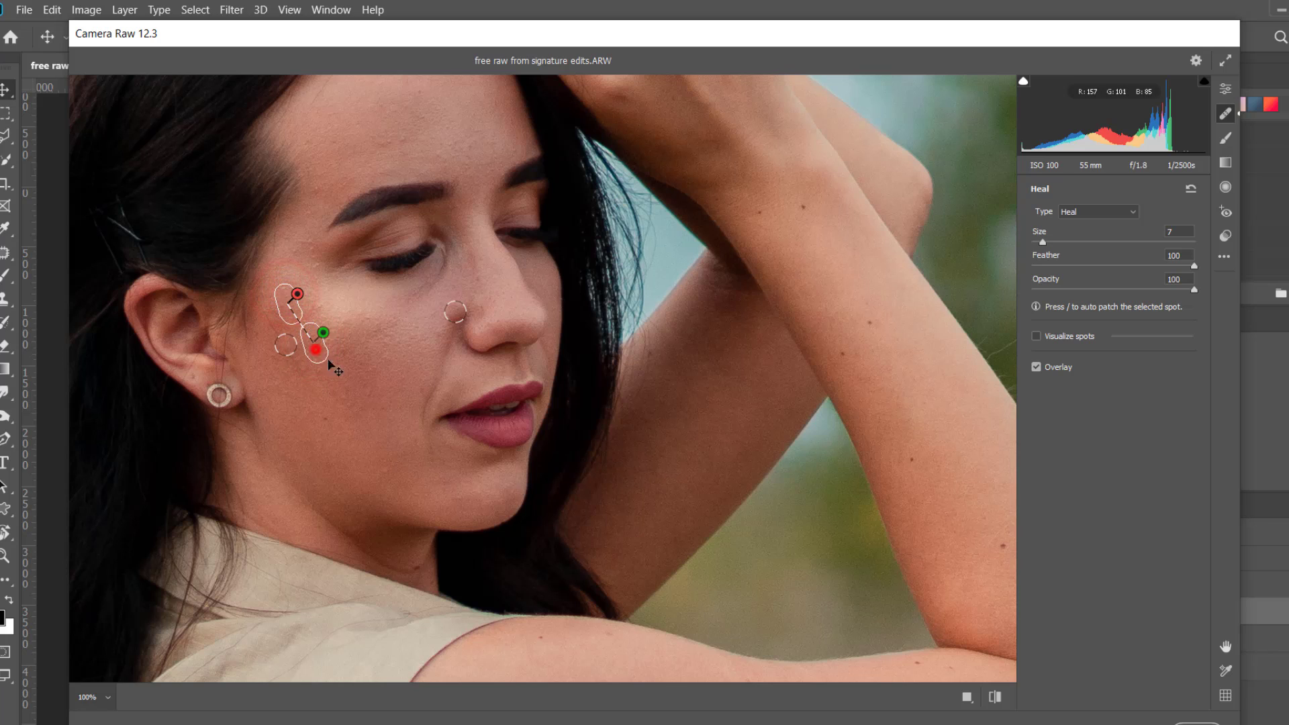
{"action": "left_click_drag", "start_coordinate": [321, 268], "coordinate": [309, 238]}
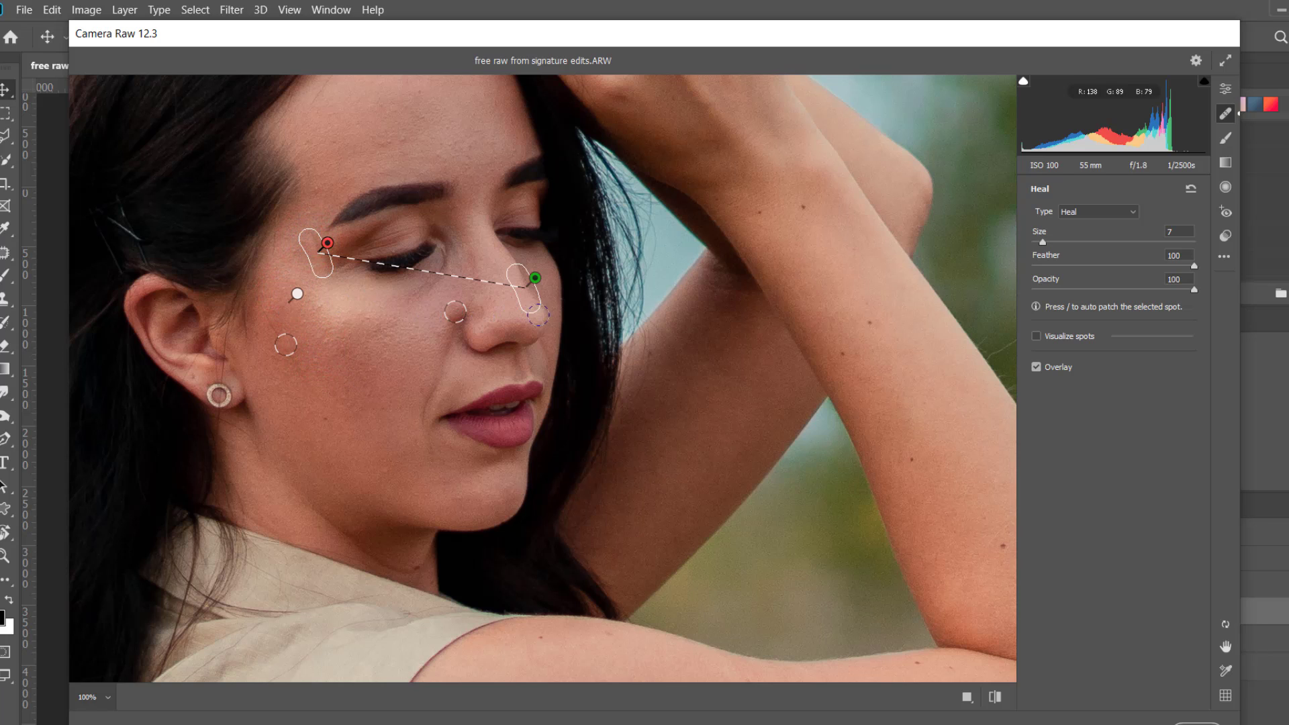
{"action": "mouse_move", "coordinate": [521, 296]}
{"action": "left_mouse_down"}
{"action": "mouse_move", "coordinate": [370, 321]}
{"action": "mouse_move", "coordinate": [312, 296]}
{"action": "mouse_move", "coordinate": [322, 307]}
{"action": "left_mouse_up"}
{"action": "key", "text": "slash"}
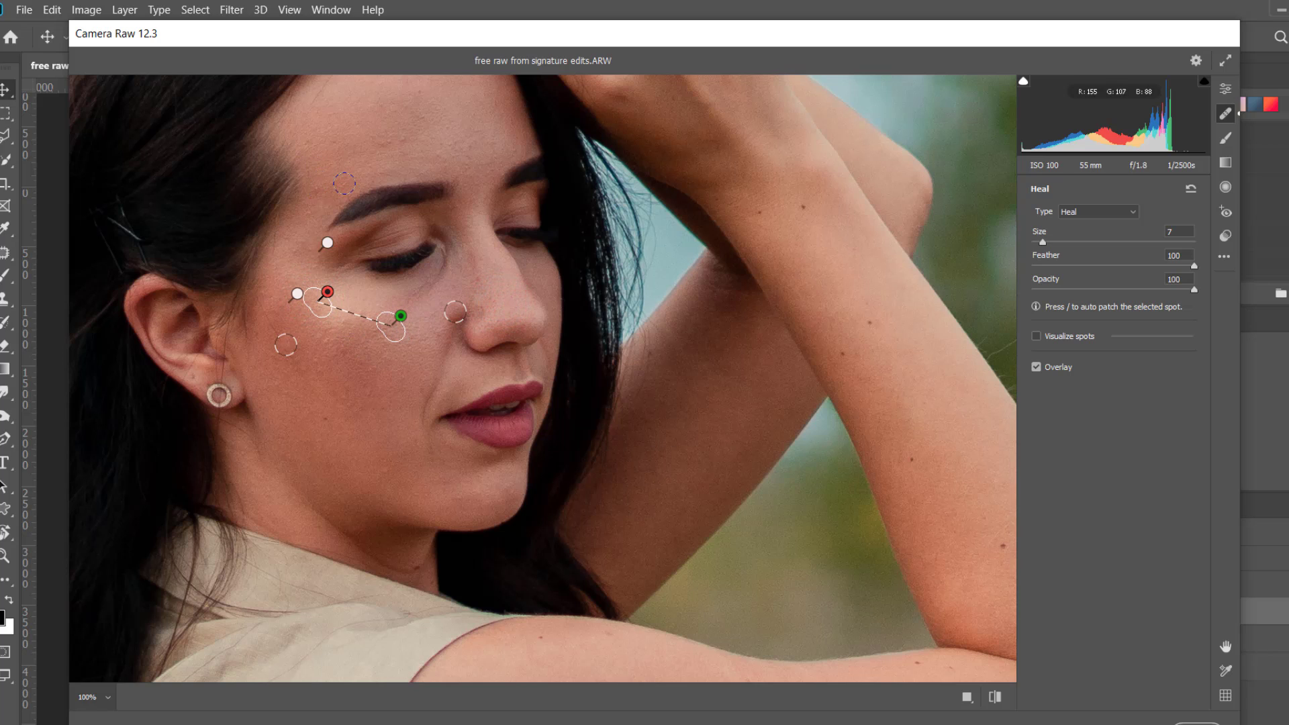
Heal the forehead, left cheek, side-of-nose and temple blemishes, adjusting the nose patch source.
{"action": "left_click_drag", "start_coordinate": [383, 141], "coordinate": [400, 141]}
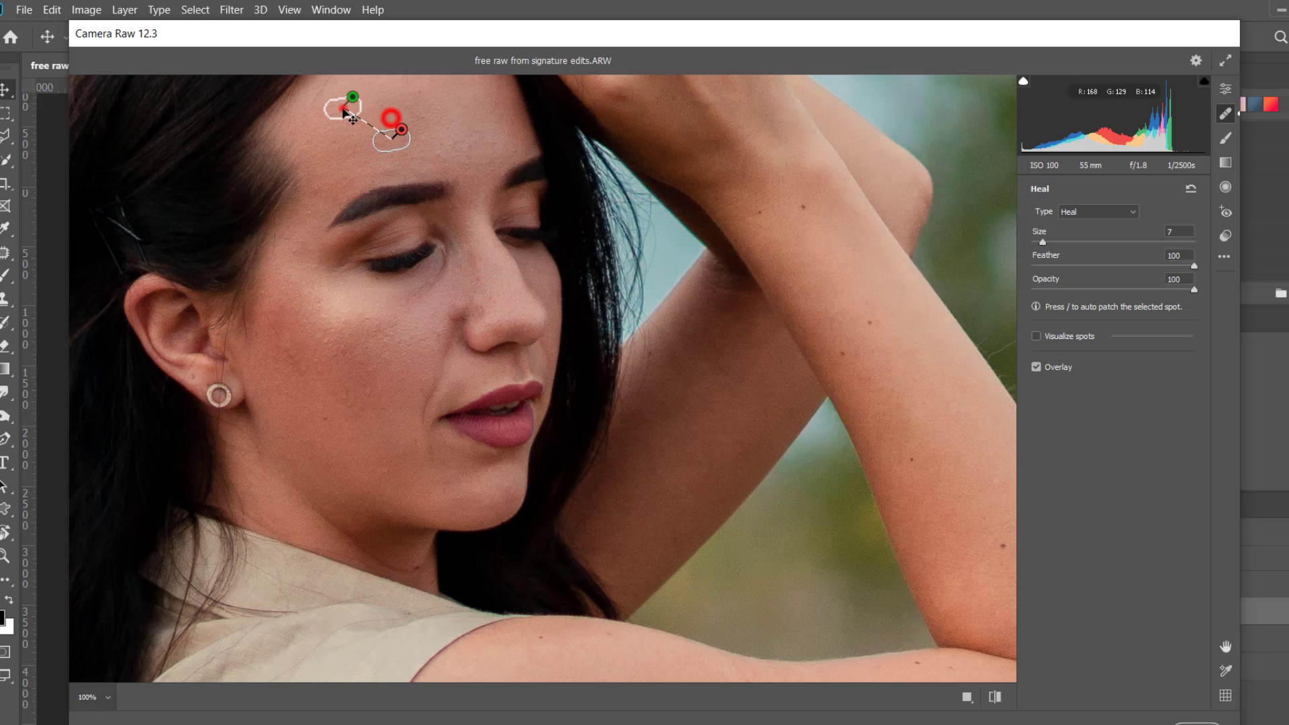
{"action": "mouse_move", "coordinate": [344, 353]}
{"action": "left_mouse_down"}
{"action": "mouse_move", "coordinate": [349, 331]}
{"action": "mouse_move", "coordinate": [401, 401]}
{"action": "left_mouse_up"}
{"action": "left_click", "coordinate": [456, 313]}
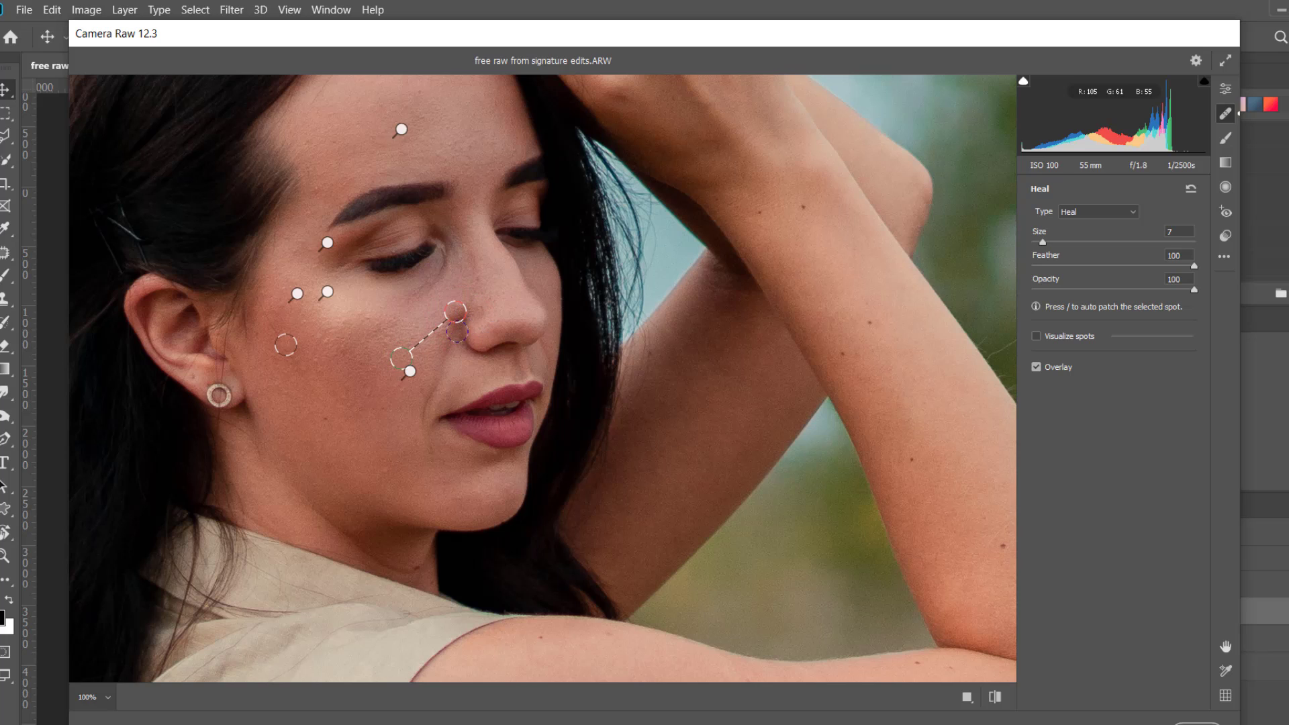
{"action": "left_click", "coordinate": [456, 313]}
{"action": "left_click_drag", "start_coordinate": [407, 369], "coordinate": [417, 368]}
{"action": "left_click", "coordinate": [297, 247]}
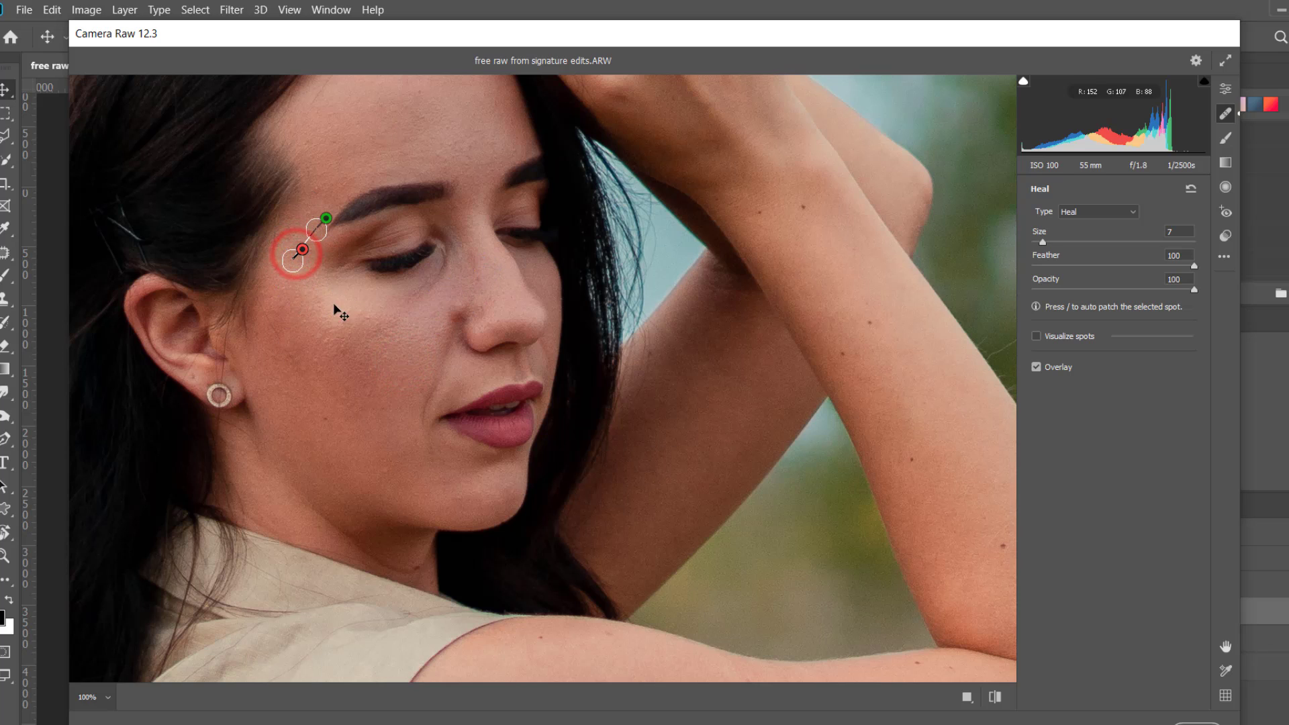
Add heal patches to the cheek spots, chin, under-eye and lower-cheek blemishes, repositioning source areas.
{"action": "left_click", "coordinate": [342, 346]}
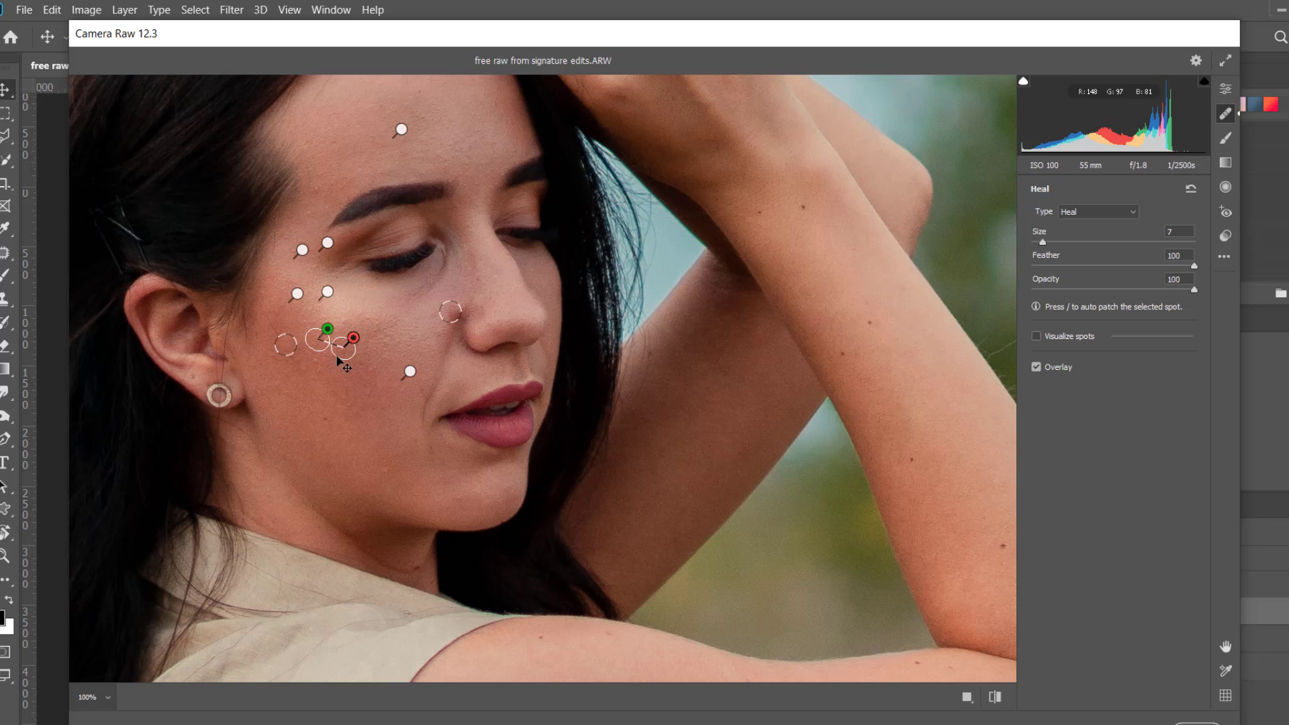
{"action": "mouse_move", "coordinate": [342, 354]}
{"action": "left_mouse_down"}
{"action": "mouse_move", "coordinate": [365, 356]}
{"action": "mouse_move", "coordinate": [350, 380]}
{"action": "mouse_move", "coordinate": [332, 336]}
{"action": "mouse_move", "coordinate": [354, 349]}
{"action": "mouse_move", "coordinate": [414, 323]}
{"action": "left_mouse_up"}
{"action": "left_click", "coordinate": [316, 363]}
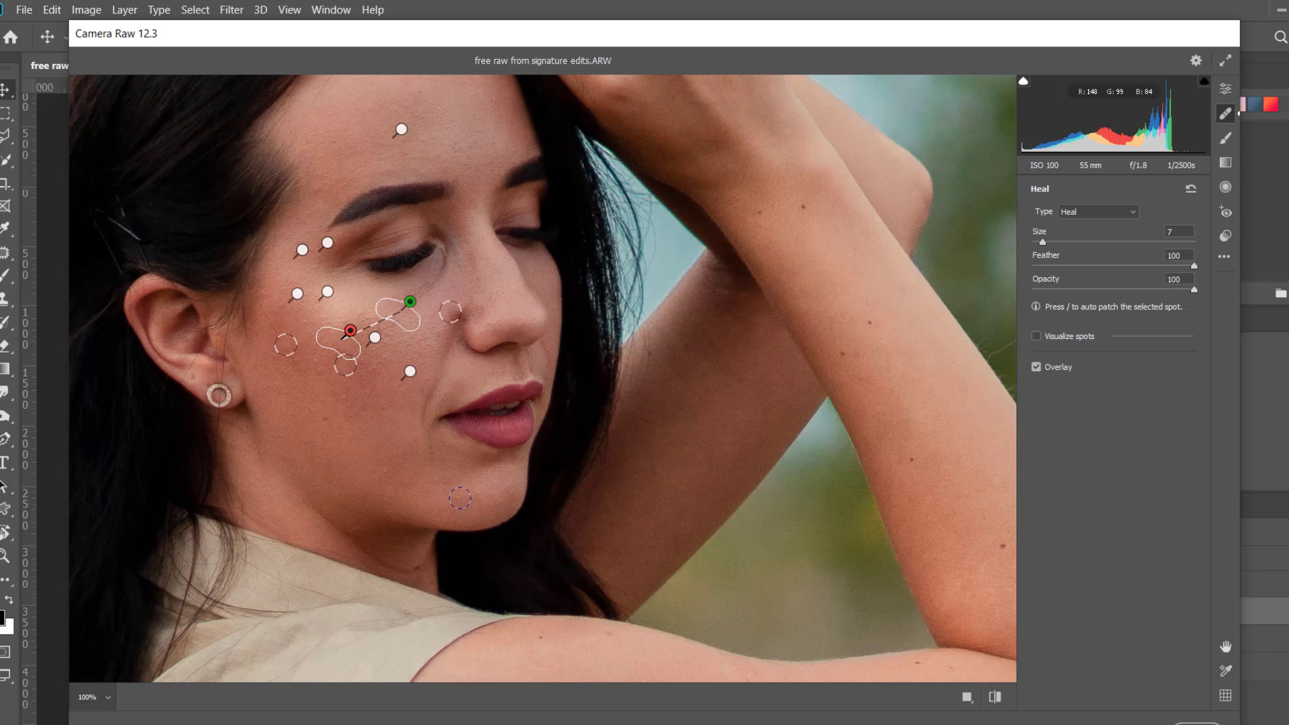
{"action": "mouse_move", "coordinate": [437, 478]}
{"action": "left_mouse_down"}
{"action": "mouse_move", "coordinate": [455, 503]}
{"action": "mouse_move", "coordinate": [334, 479]}
{"action": "mouse_move", "coordinate": [347, 483]}
{"action": "left_mouse_up"}
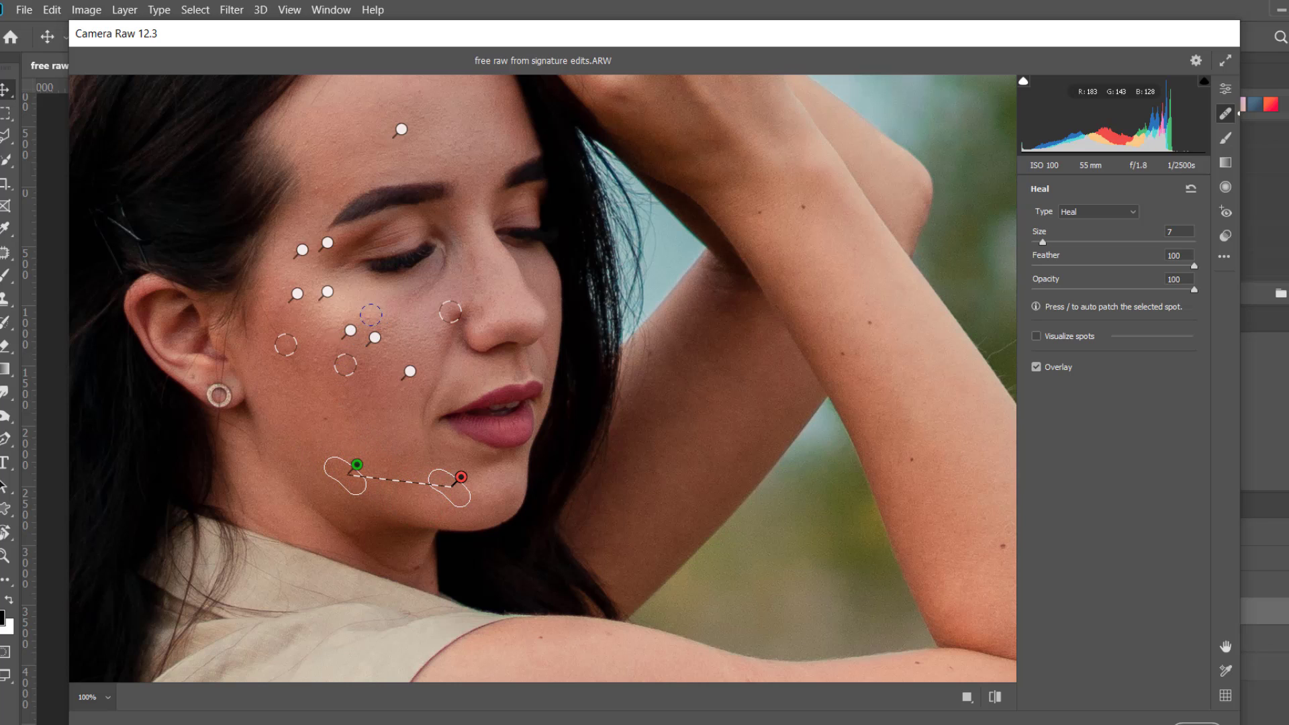
{"action": "left_click_drag", "start_coordinate": [372, 314], "coordinate": [426, 333]}
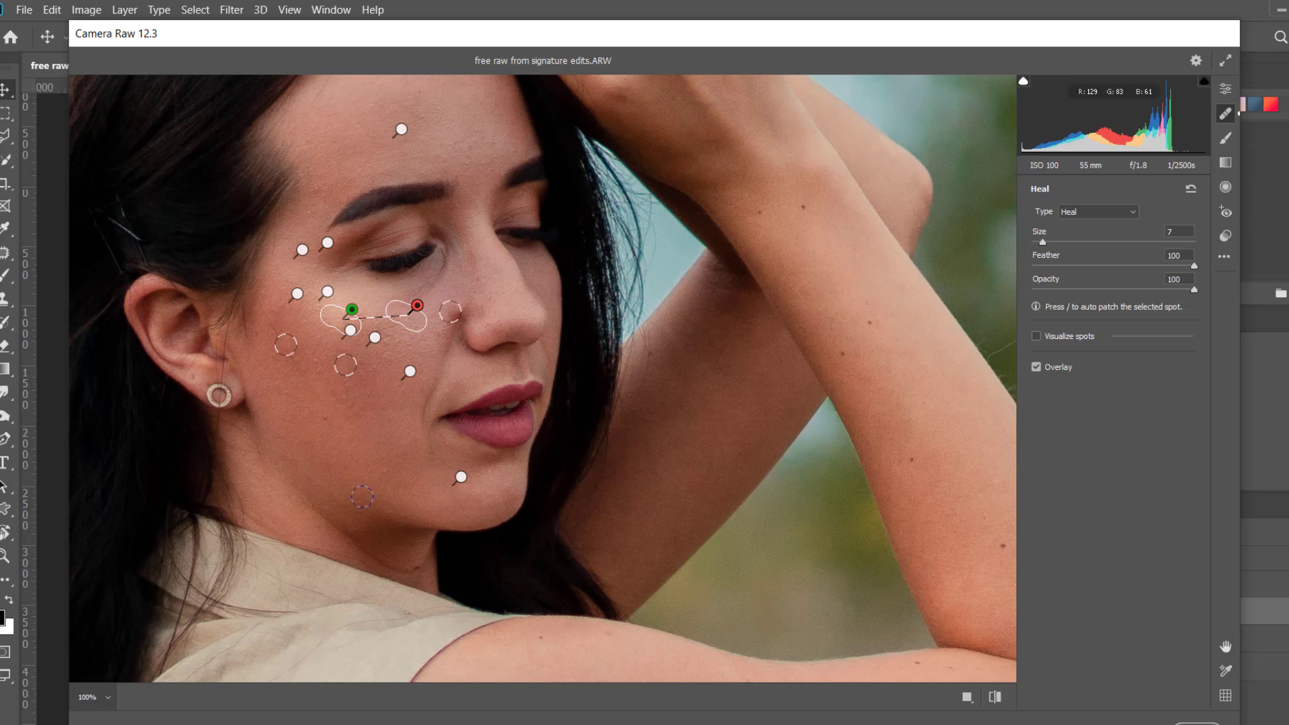
{"action": "left_click_drag", "start_coordinate": [376, 470], "coordinate": [393, 474]}
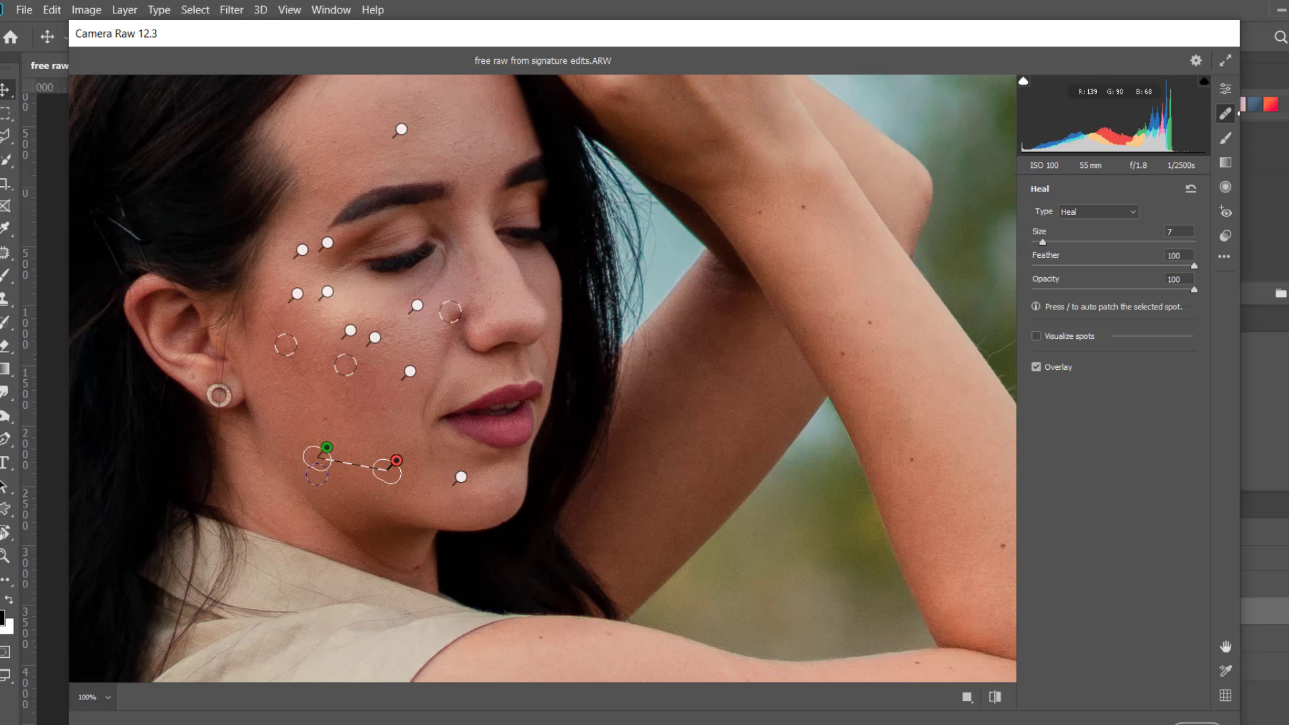
{"action": "left_click_drag", "start_coordinate": [317, 460], "coordinate": [328, 451]}
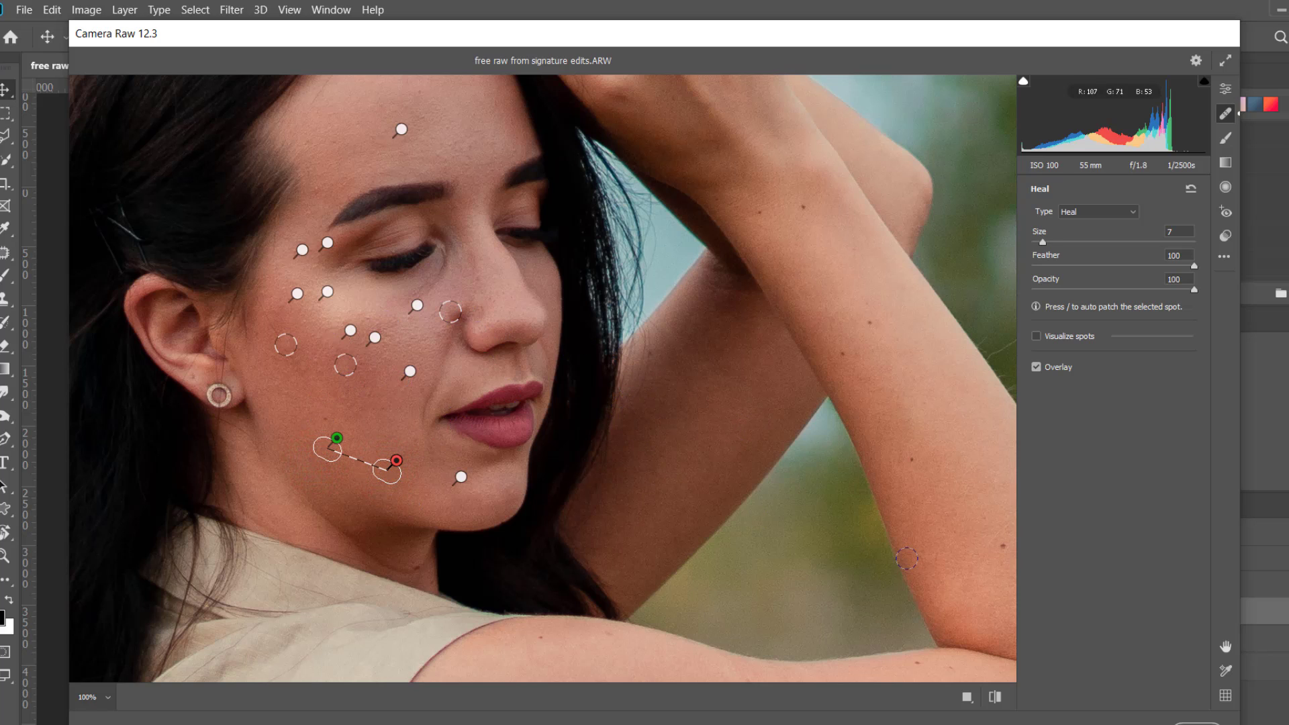
Apply the healing to Layer 0 copy 2, hide Layer 0 copy, and toggle Layer 0 copy 2 for a before/after comparison.
{"action": "left_click", "coordinate": [1197, 719]}
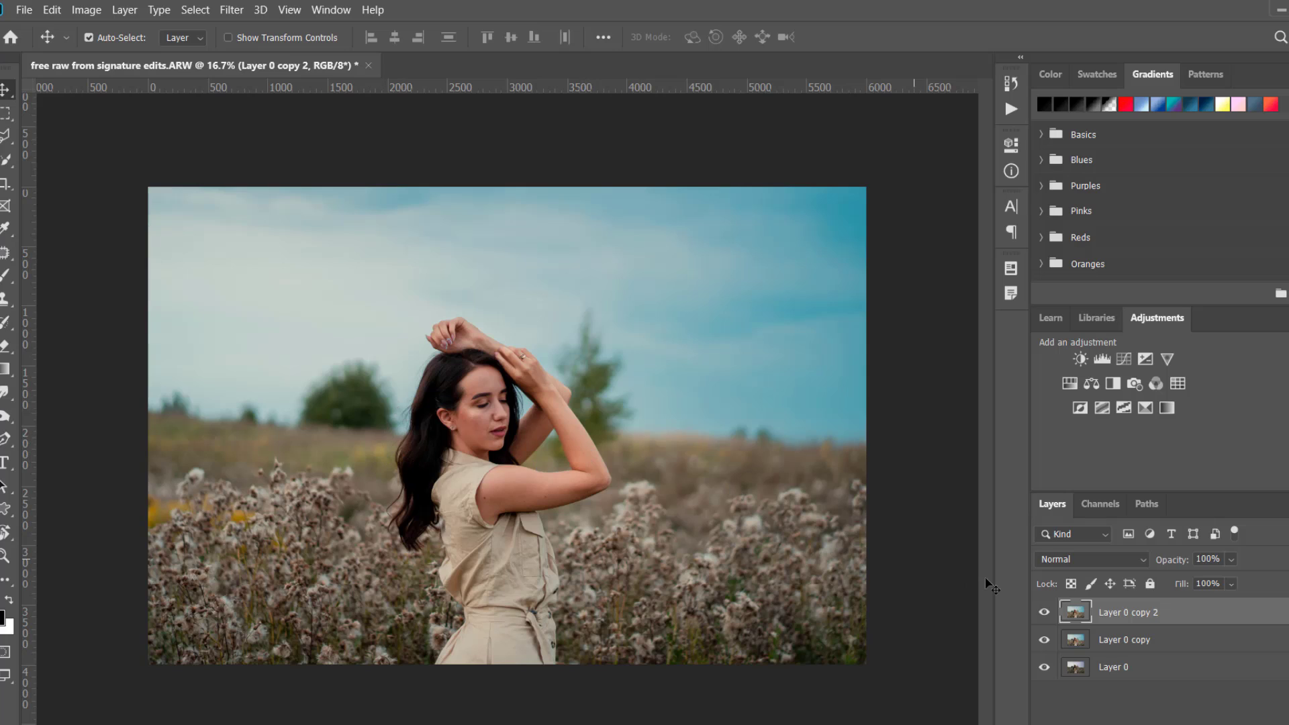
{"action": "left_click", "coordinate": [1042, 640]}
{"action": "left_click", "coordinate": [1044, 613]}
{"action": "left_click", "coordinate": [1045, 614]}
{"action": "left_click", "coordinate": [1048, 618]}
{"action": "left_click", "coordinate": [1047, 617]}
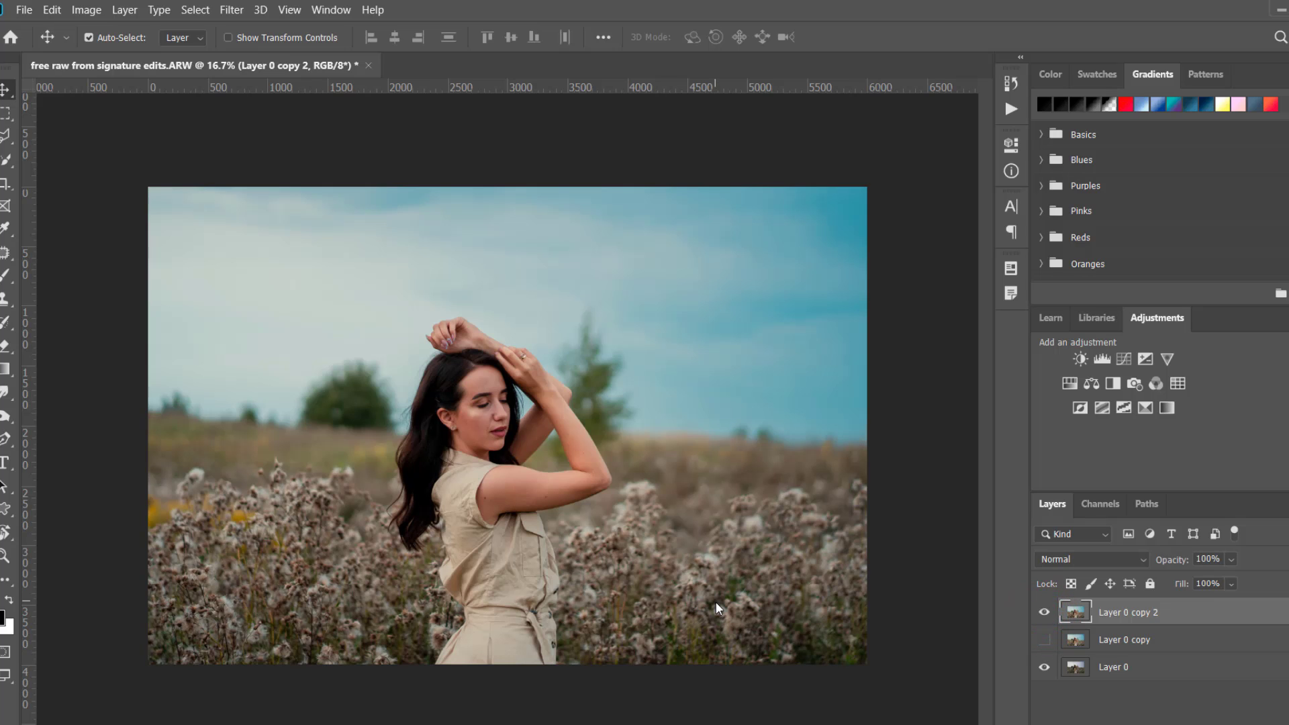